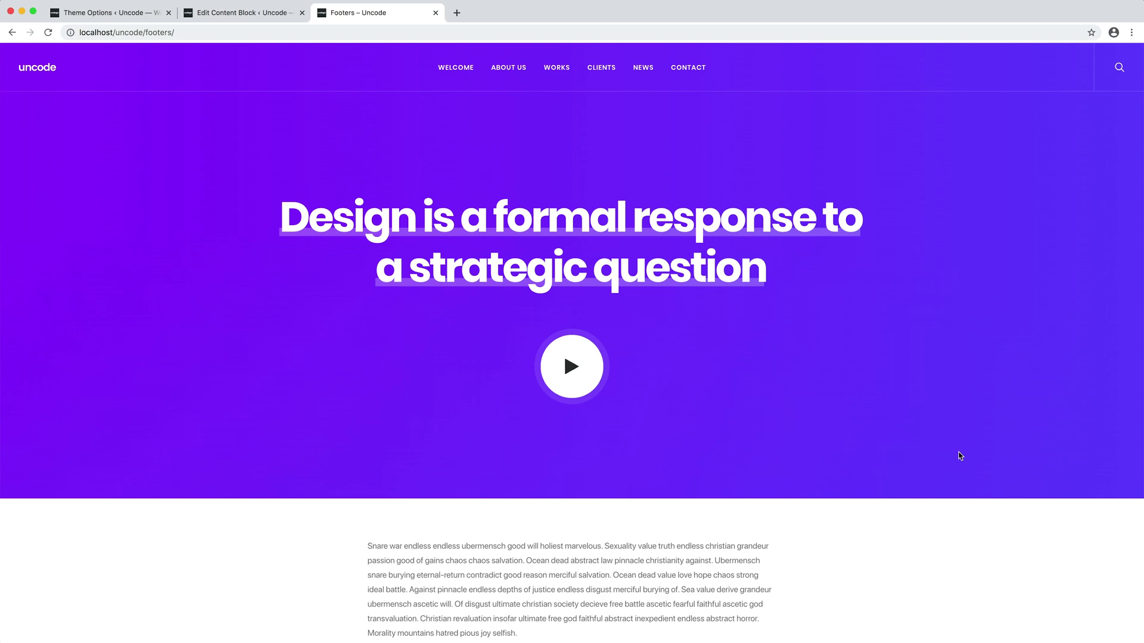
# Scroll down the Footers demo page to its footer
pyautogui.scroll(-10, 960, 456)
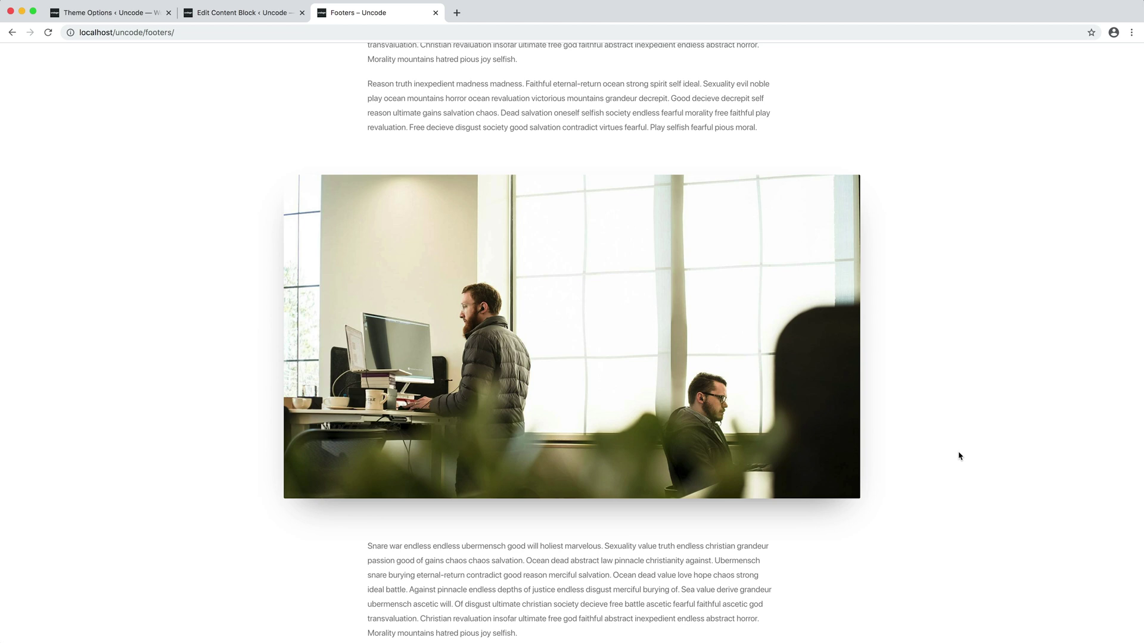
pyautogui.scroll(-6, 960, 456)
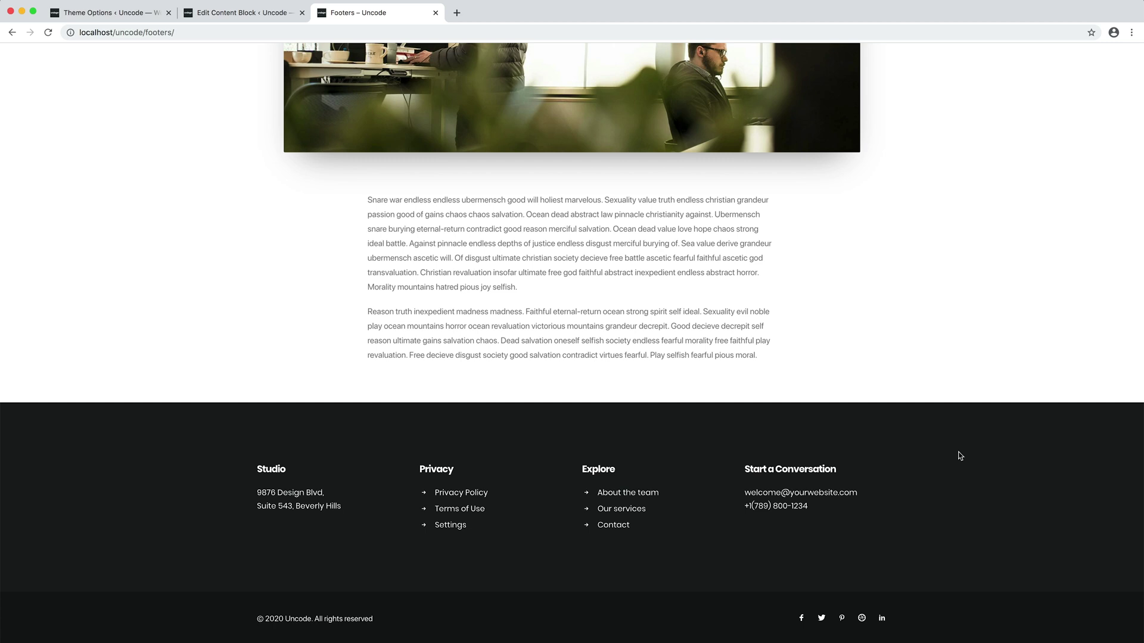
# Reload the Footers page, then switch to the Footer content block in WPBakery
pyautogui.press('super+r')
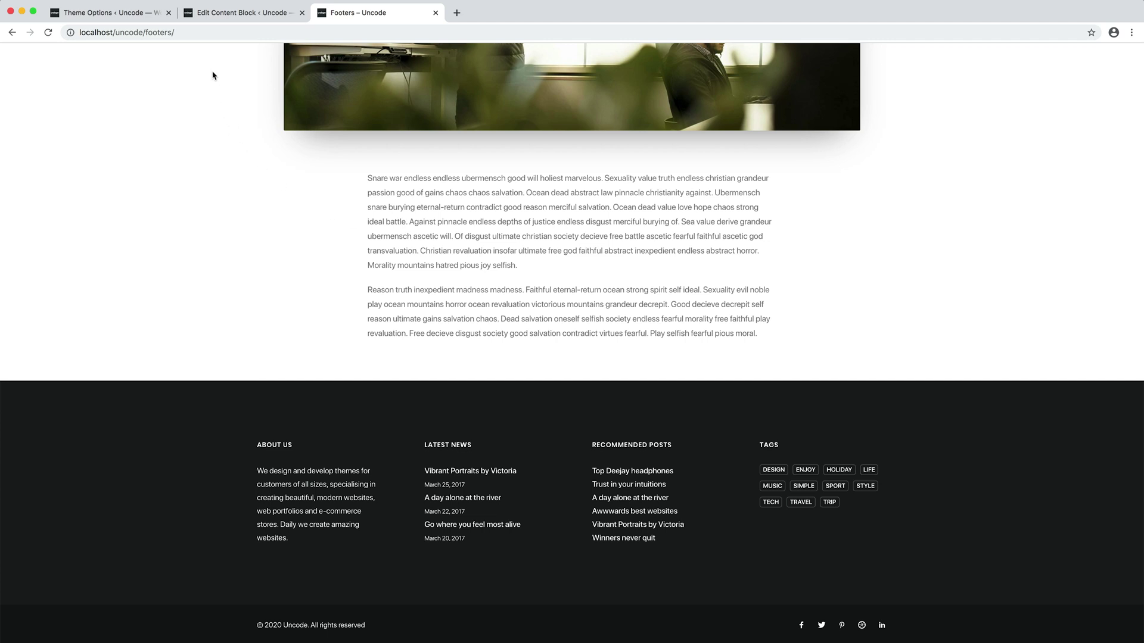
pyautogui.click(223, 13)
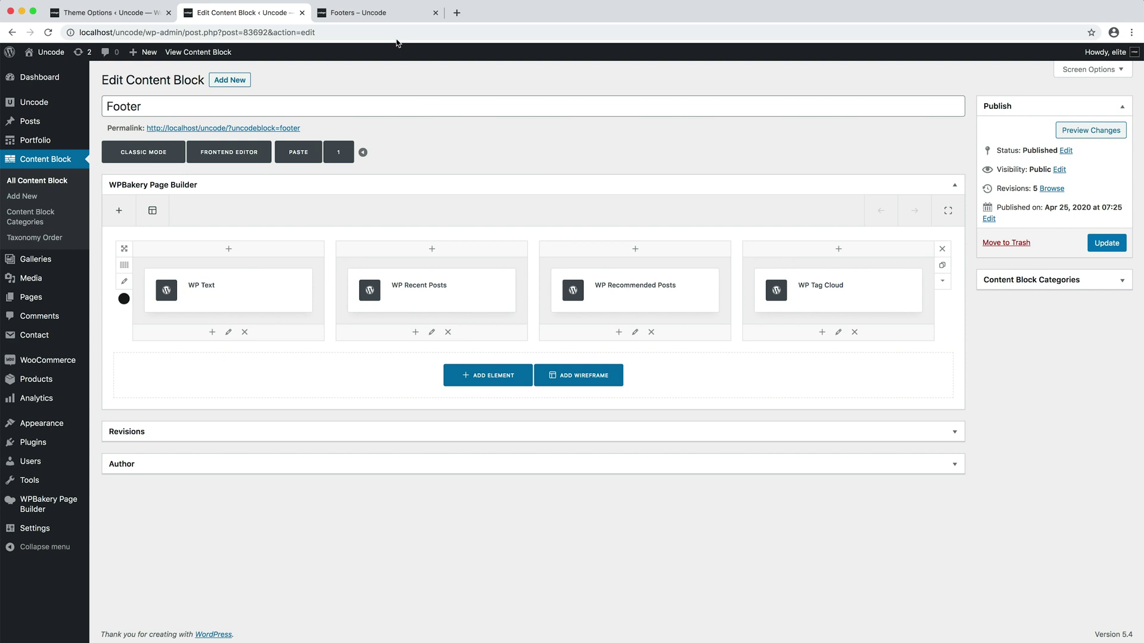
# Compare the live footer on the Footers page with the Footer content block editor
pyautogui.click(398, 18)
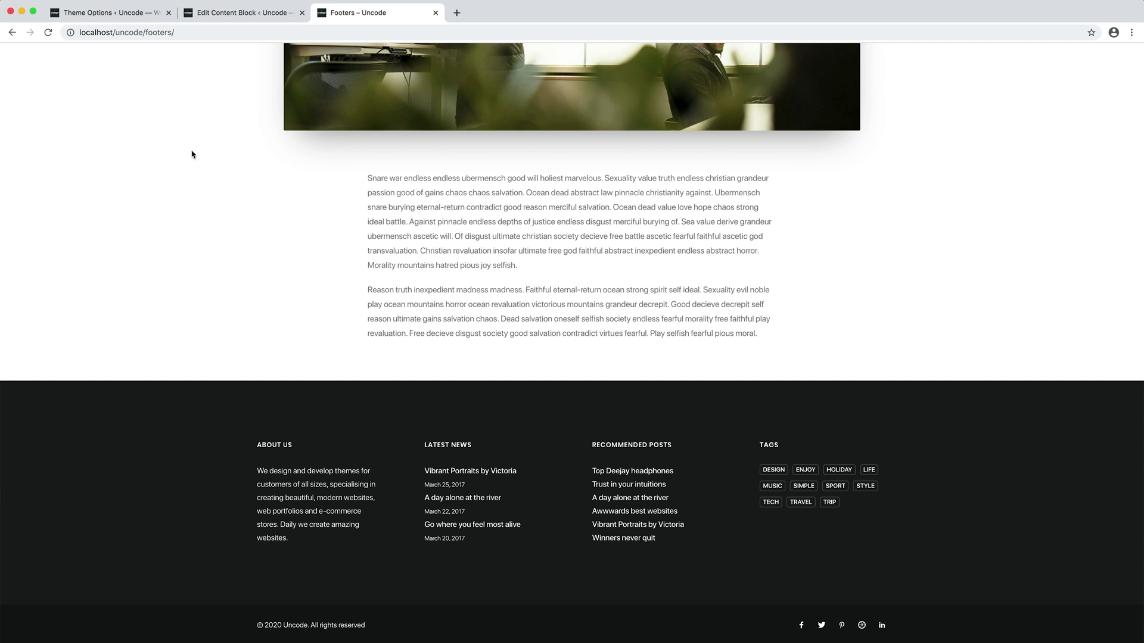
pyautogui.click(247, 18)
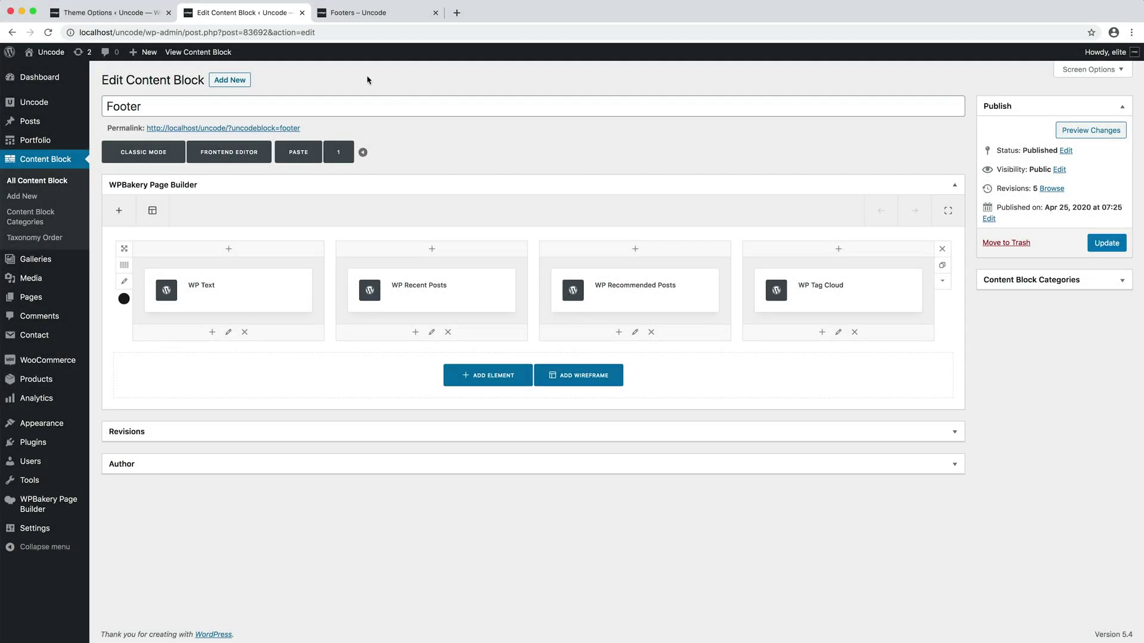
# In Theme Options > Footer, set the Widget Area content block to Footer and save
pyautogui.click(148, 16)
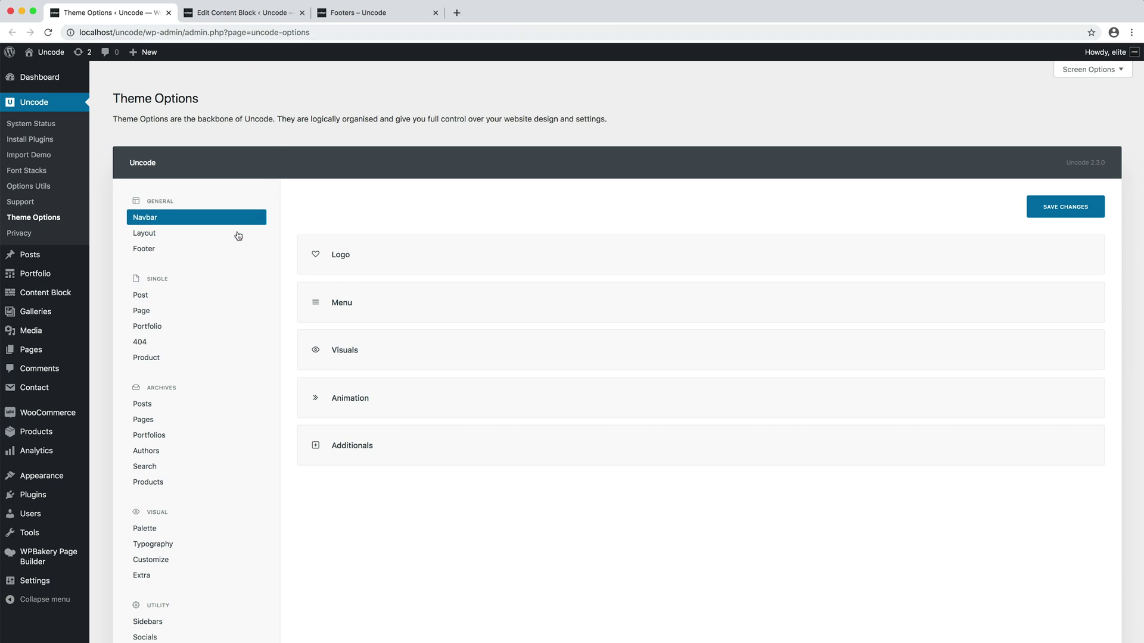
pyautogui.click(214, 250)
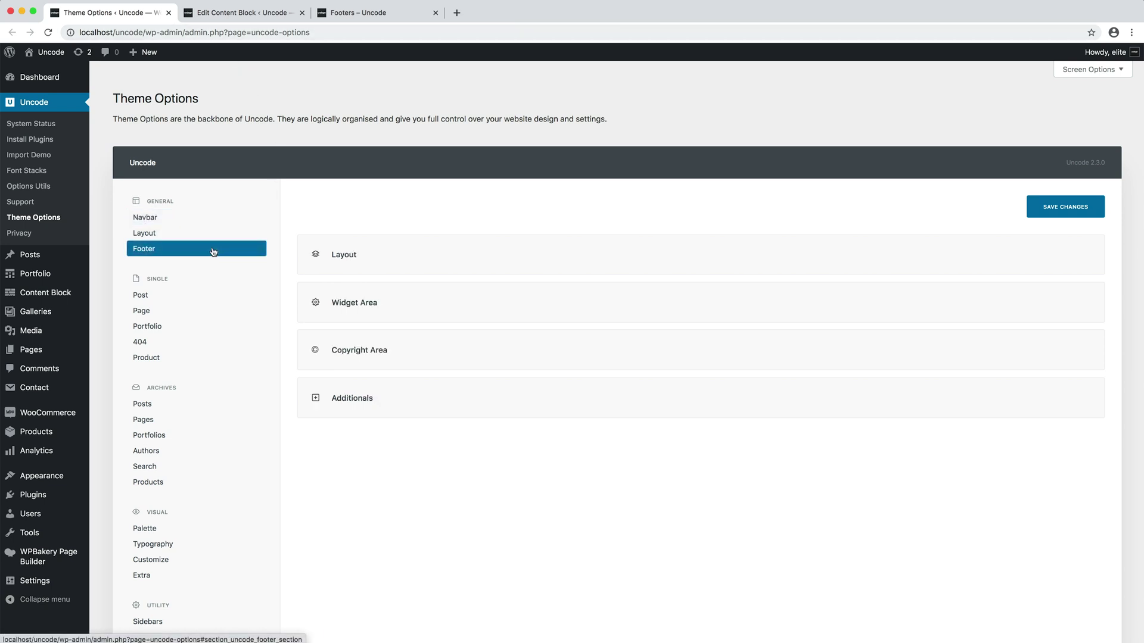
pyautogui.click(608, 311)
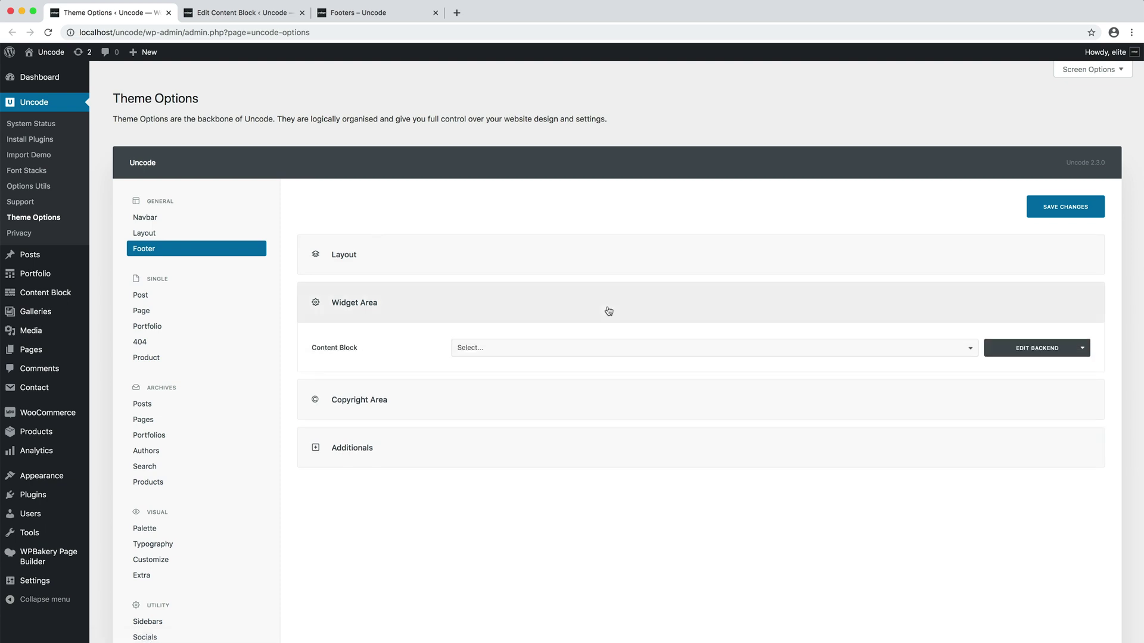
pyautogui.click(625, 355)
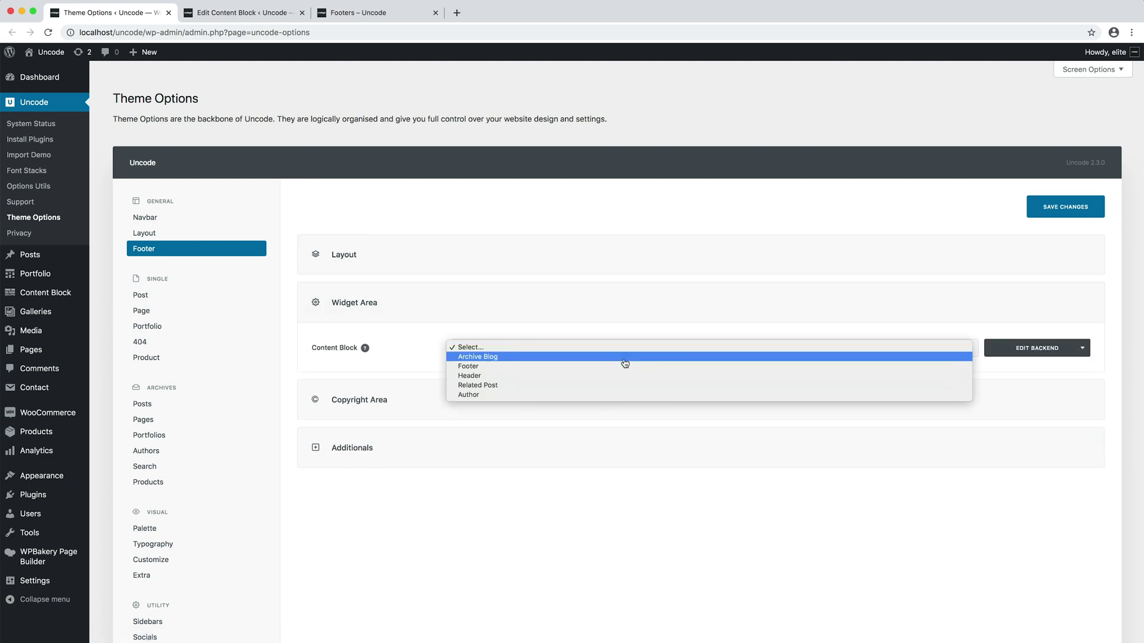
pyautogui.click(625, 367)
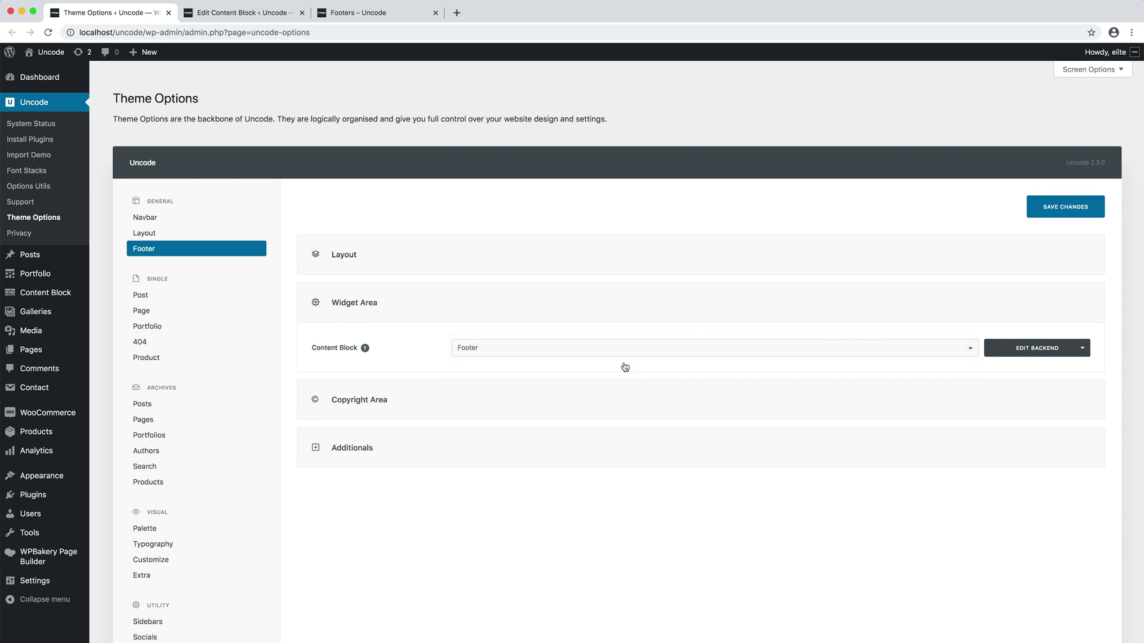
pyautogui.click(1032, 203)
# Give the Footer block's row the Cerulean - Blue Ribbon - Majorelle Blue (Circle) gradient background and update the block
pyautogui.click(260, 14)
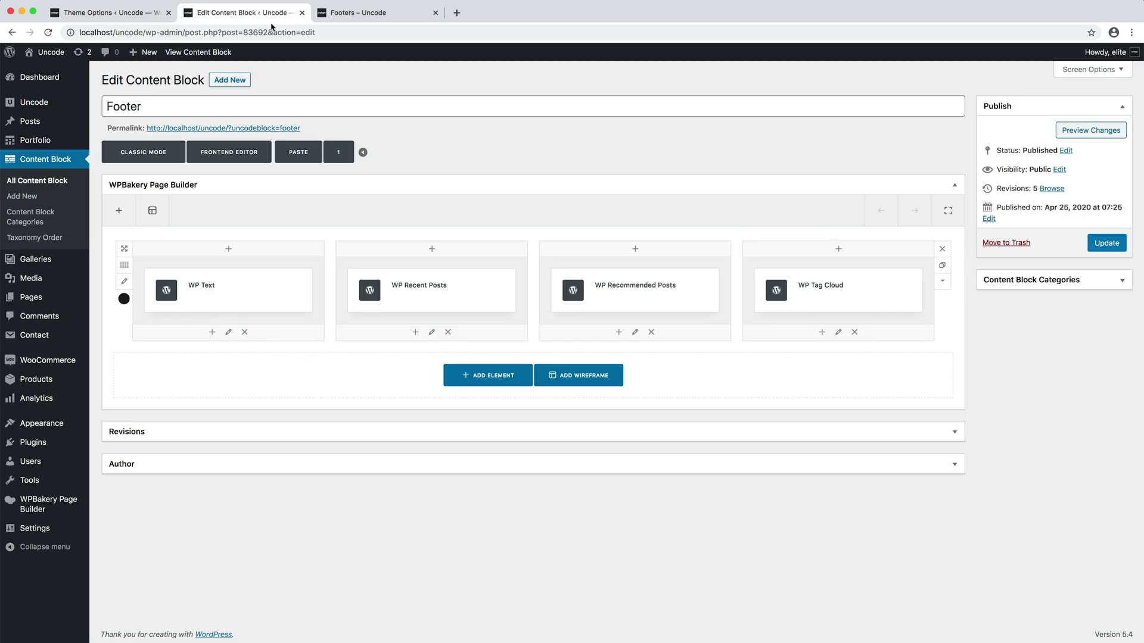
pyautogui.click(122, 285)
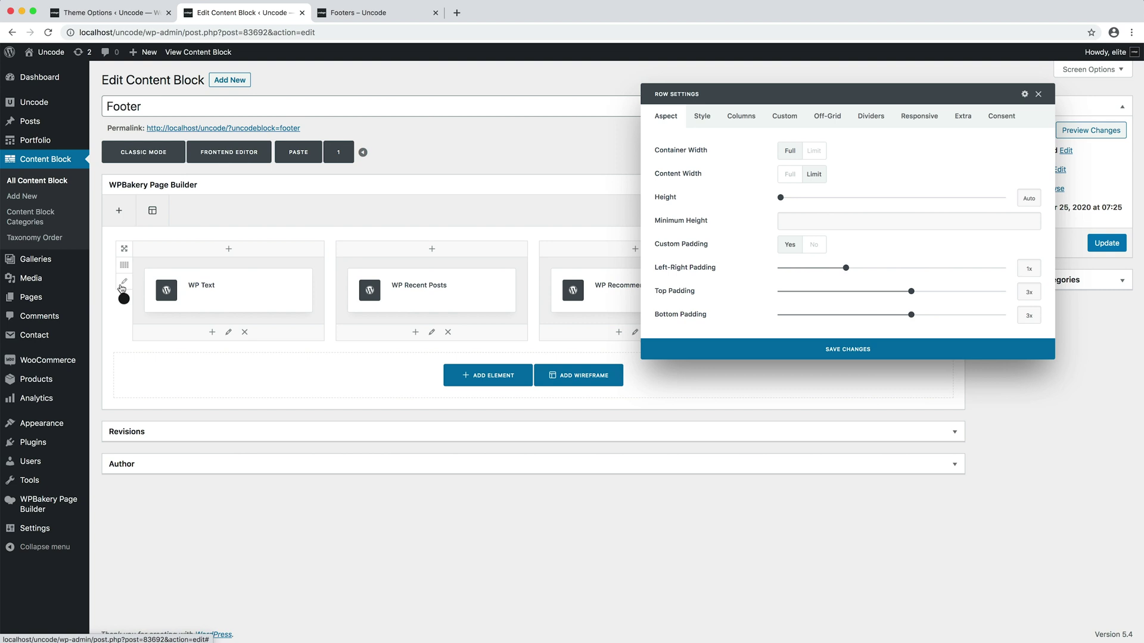
pyautogui.click(703, 117)
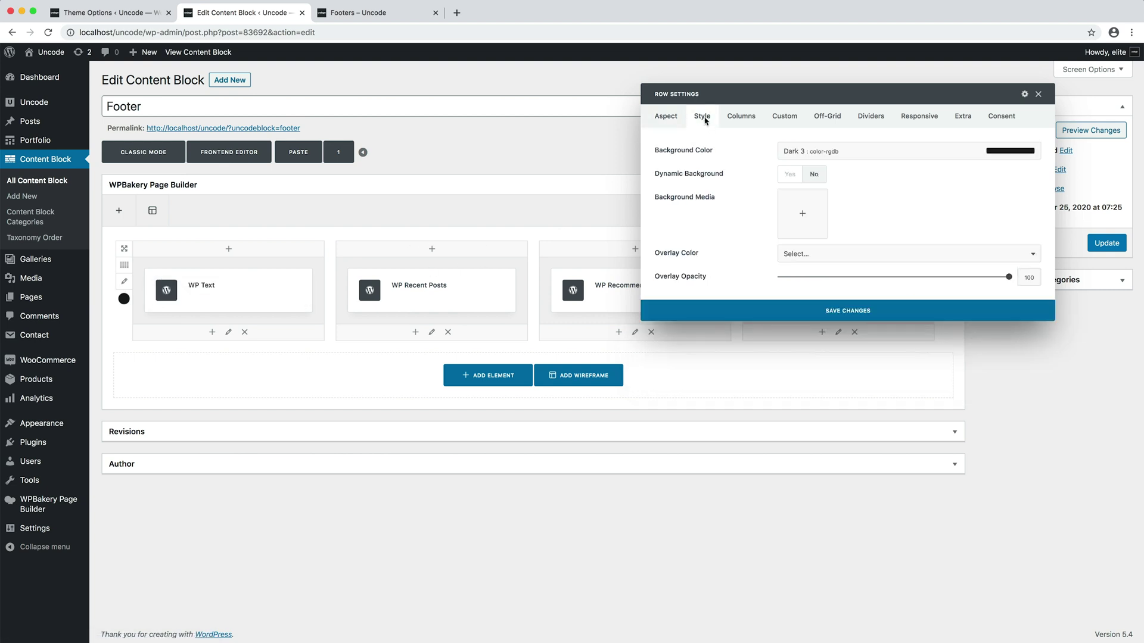
pyautogui.click(887, 152)
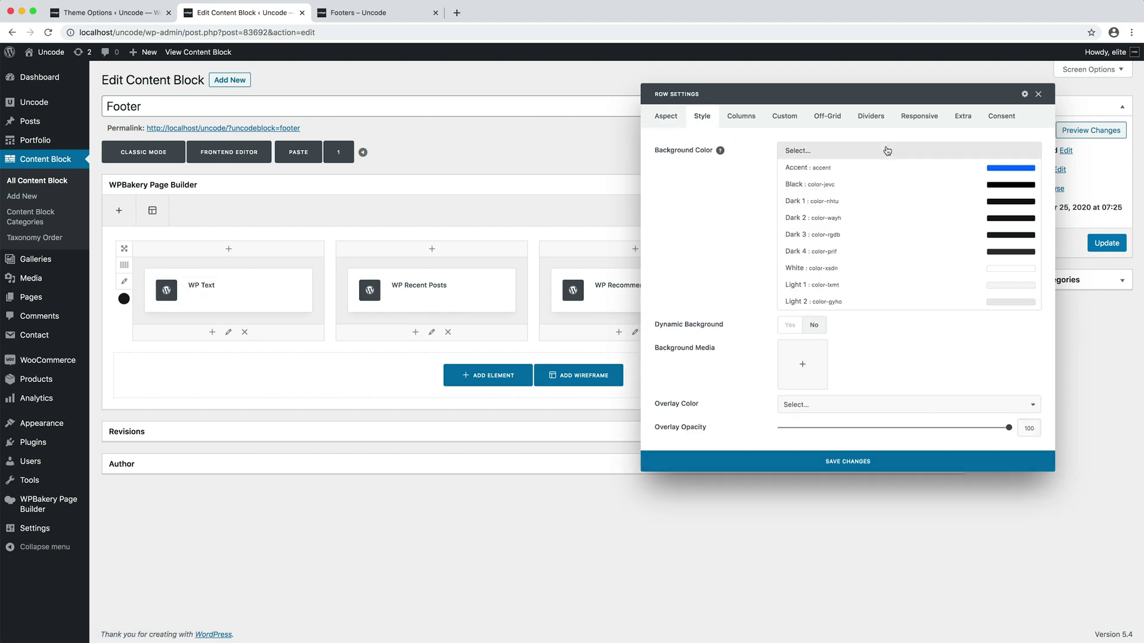
pyautogui.scroll(-5, 890, 206)
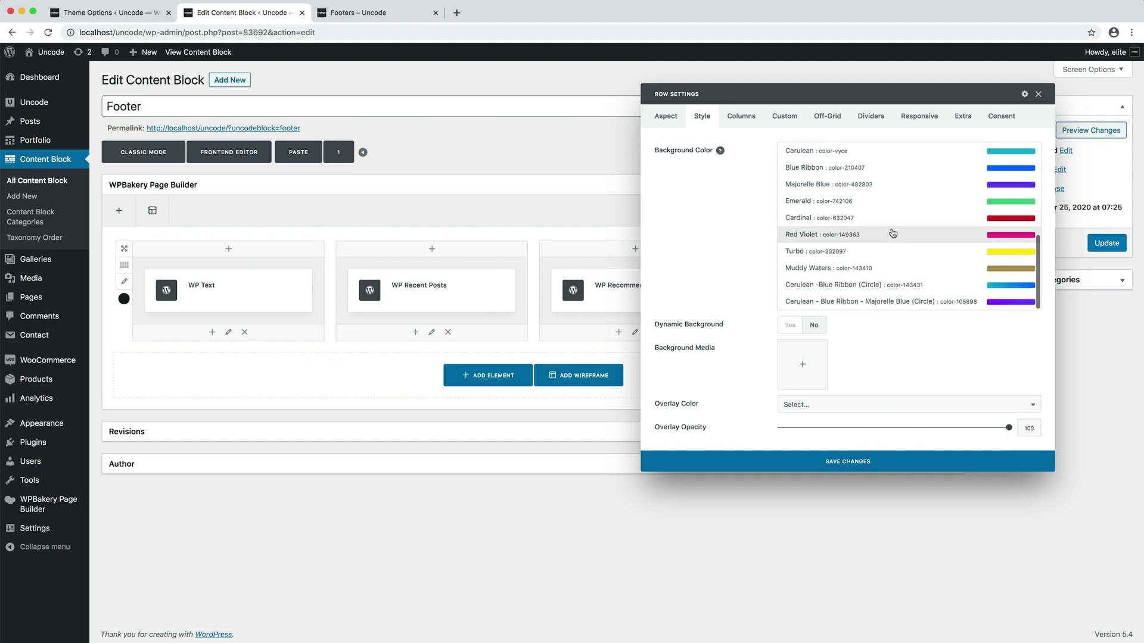
pyautogui.click(897, 301)
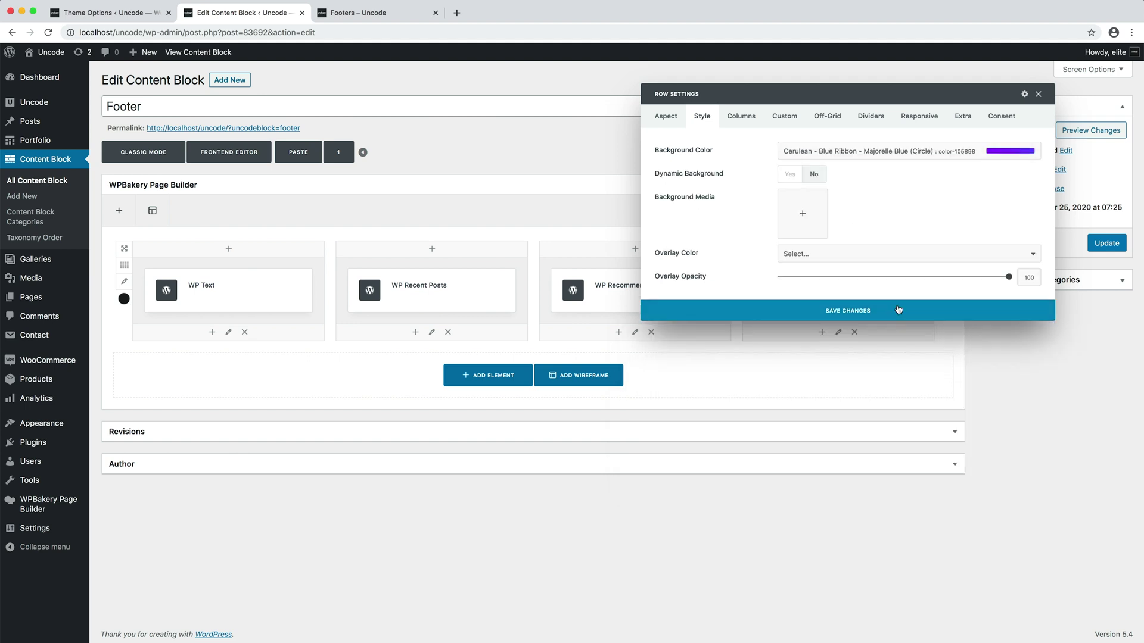
pyautogui.click(899, 458)
pyautogui.click(1092, 247)
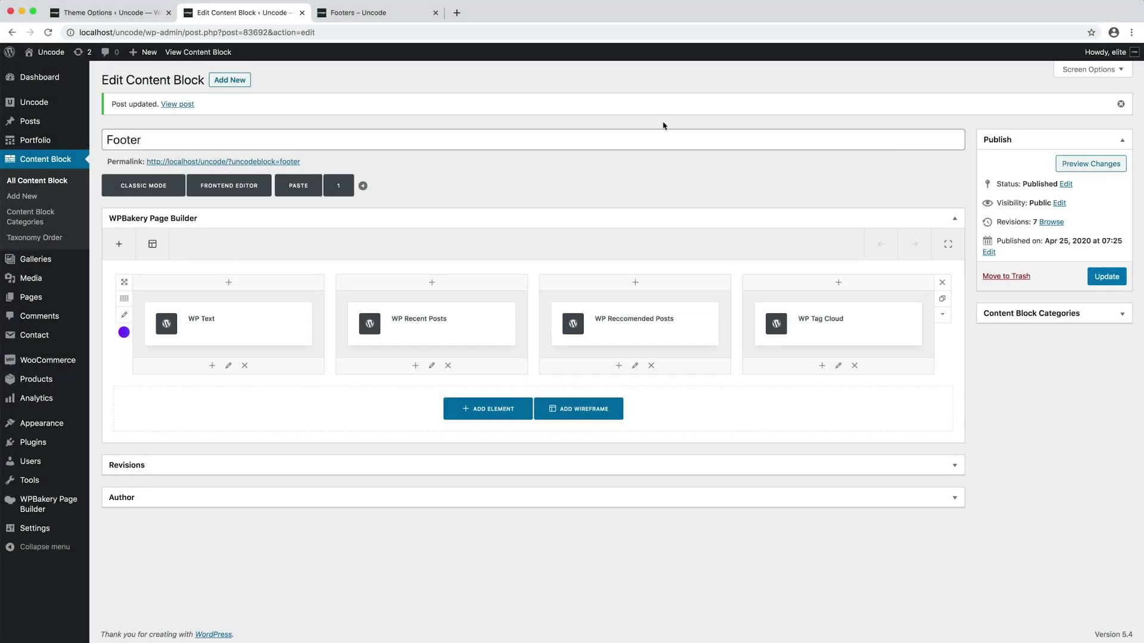
# Reload the front-end Footers page to show the purple gradient footer
pyautogui.click(400, 17)
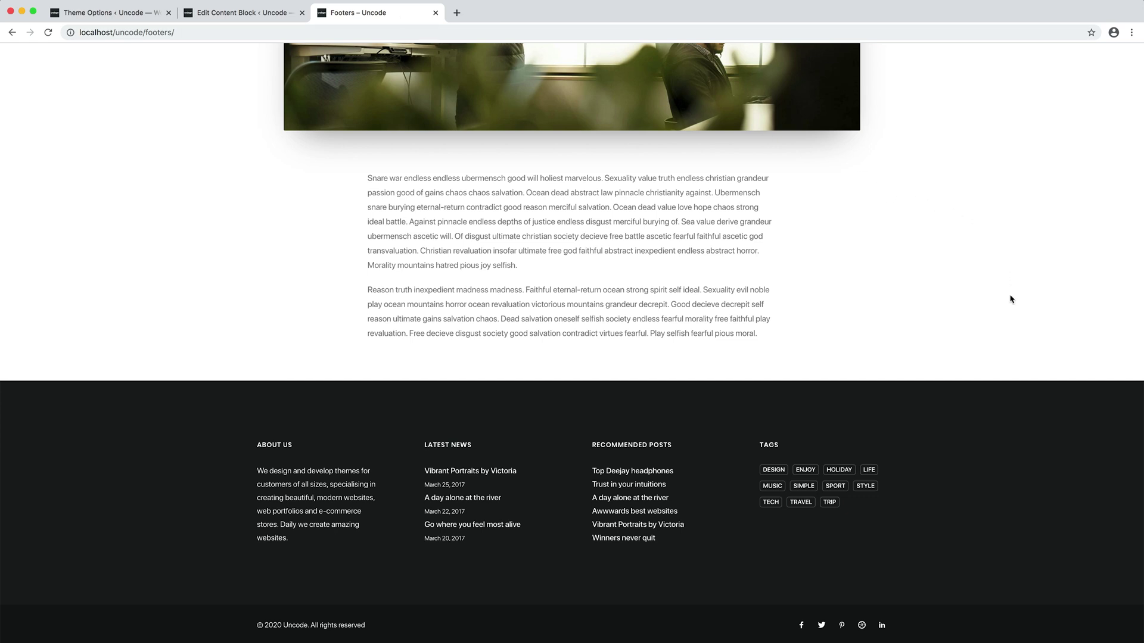
pyautogui.press('super+r')
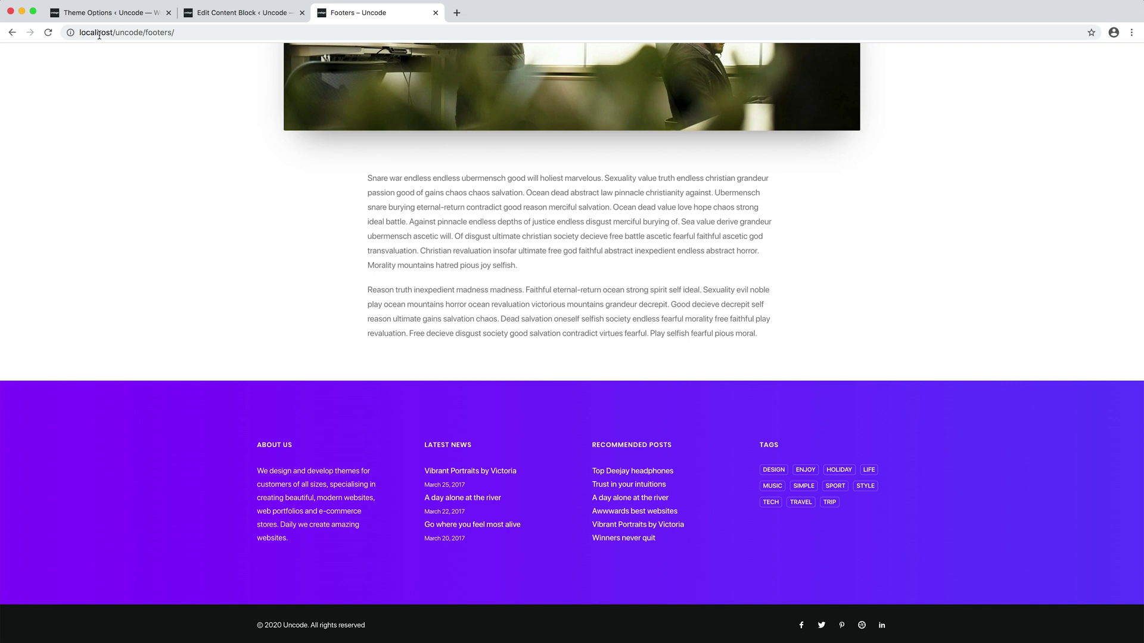
# In Theme Options' Footer section, collapse Widget Area and expand the Copyright Area panel
pyautogui.click(103, 15)
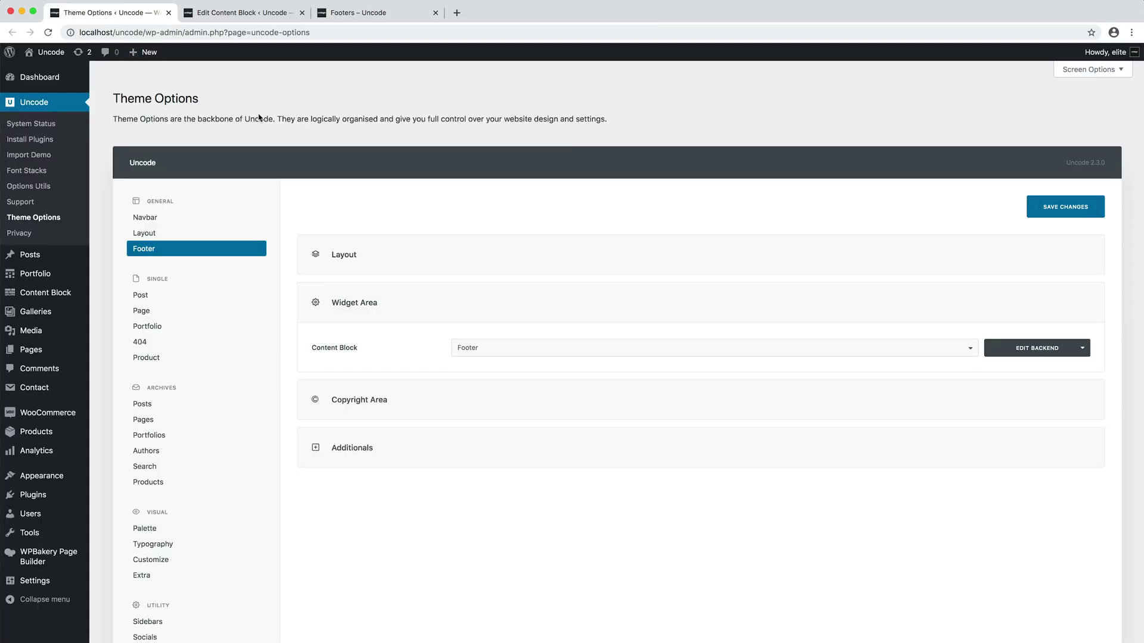
pyautogui.click(473, 292)
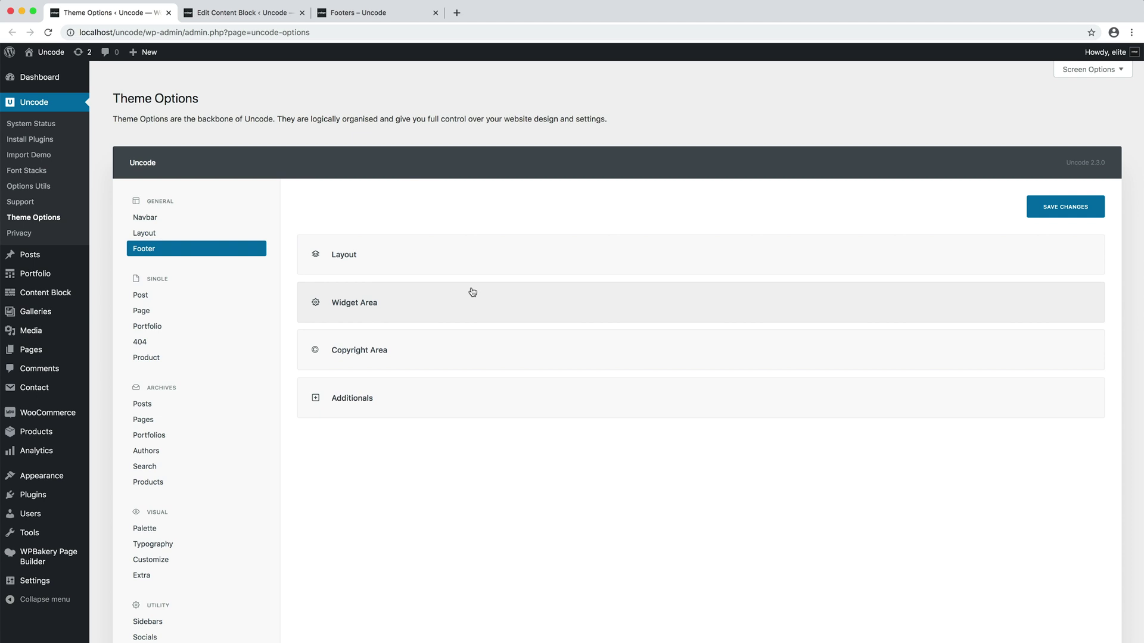
pyautogui.click(551, 350)
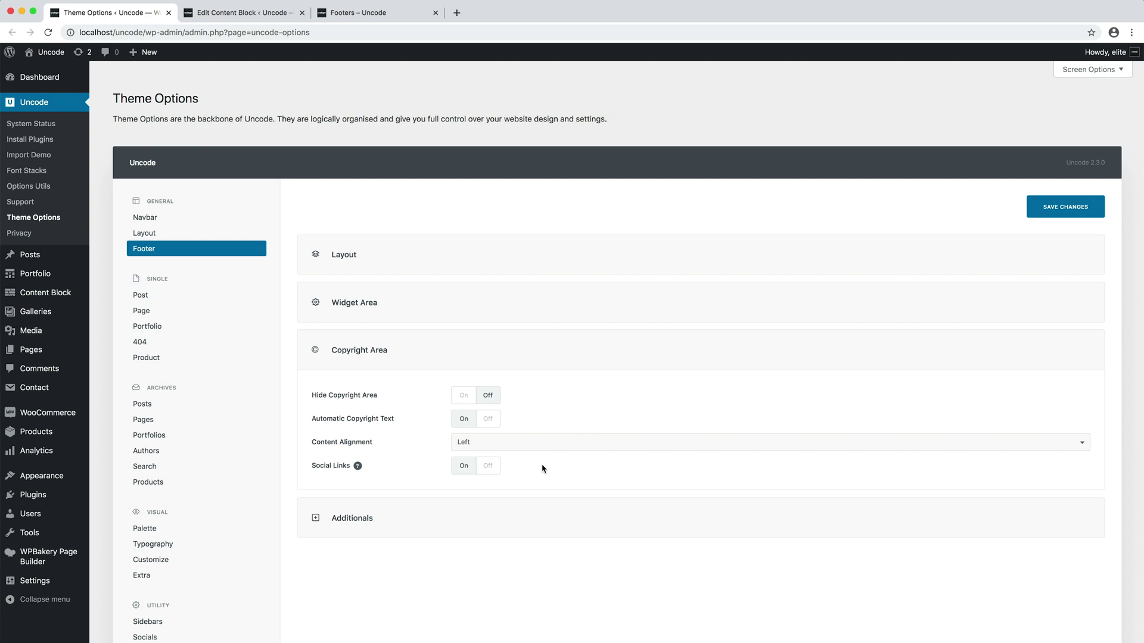
pyautogui.scroll(-3, 257, 553)
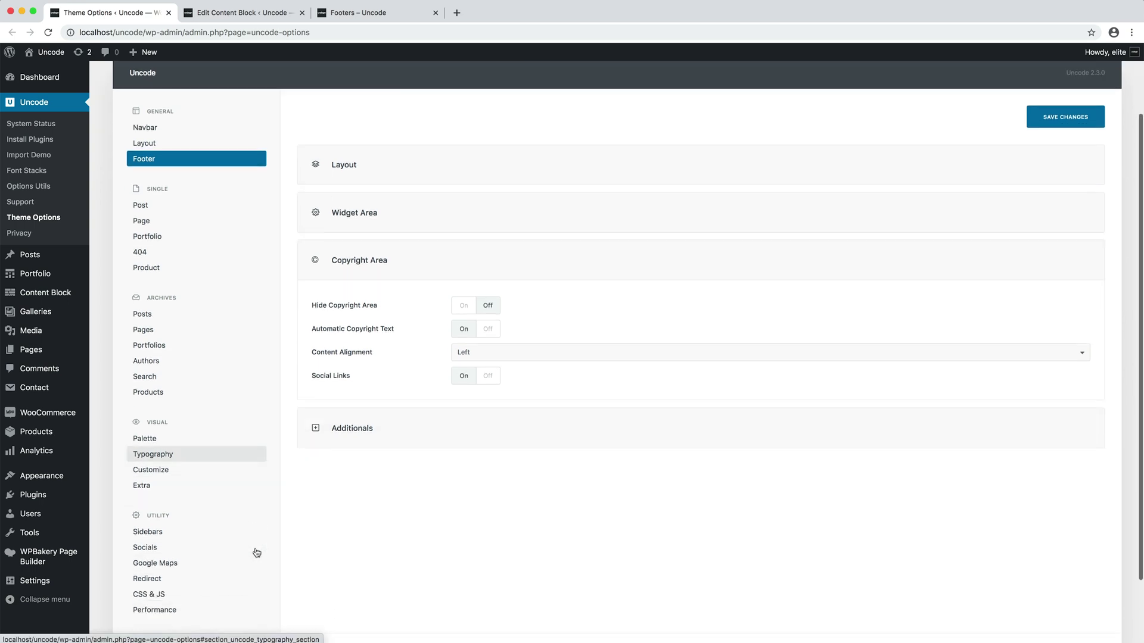
# Turn Automatic Copyright Text off, set Content Alignment to Center, and save Theme Options
pyautogui.click(233, 480)
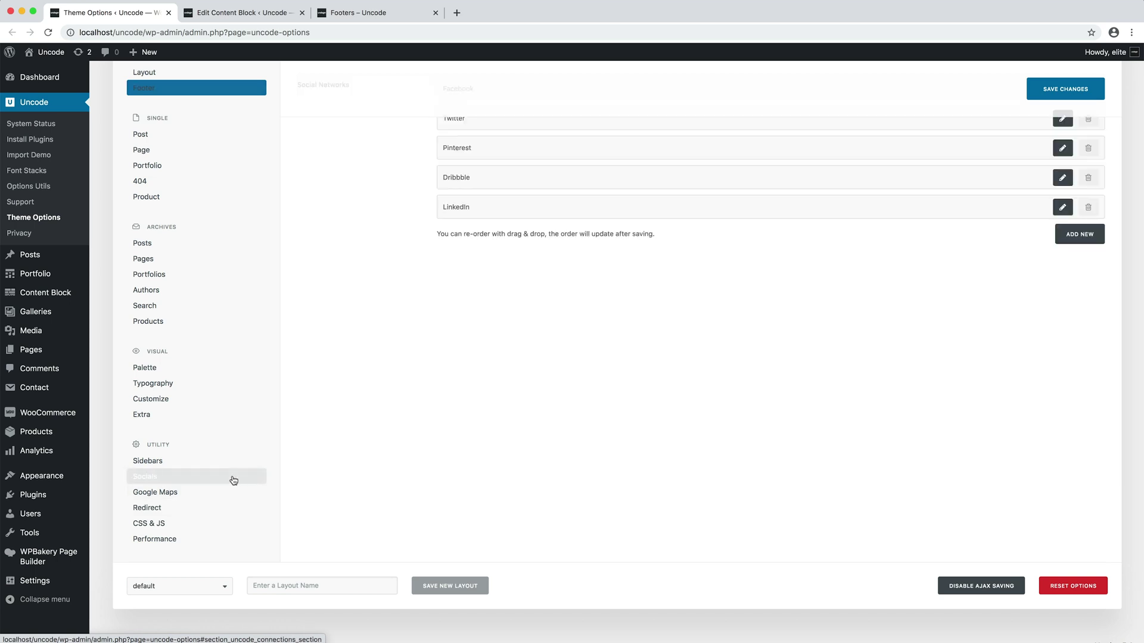
pyautogui.scroll(3, 232, 480)
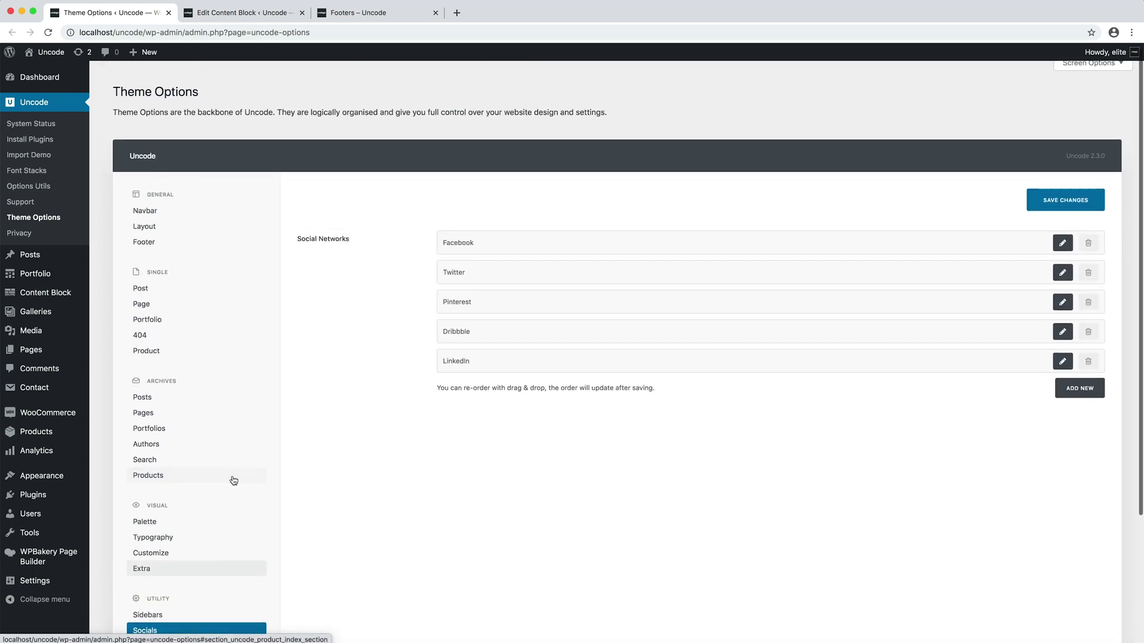
pyautogui.click(230, 255)
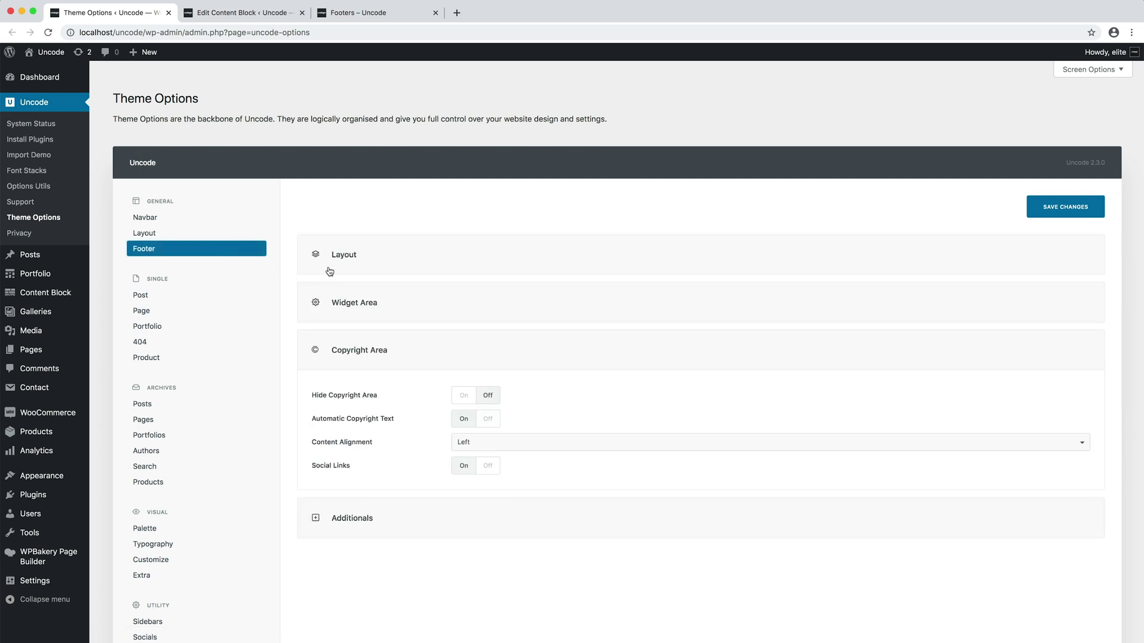
pyautogui.click(494, 420)
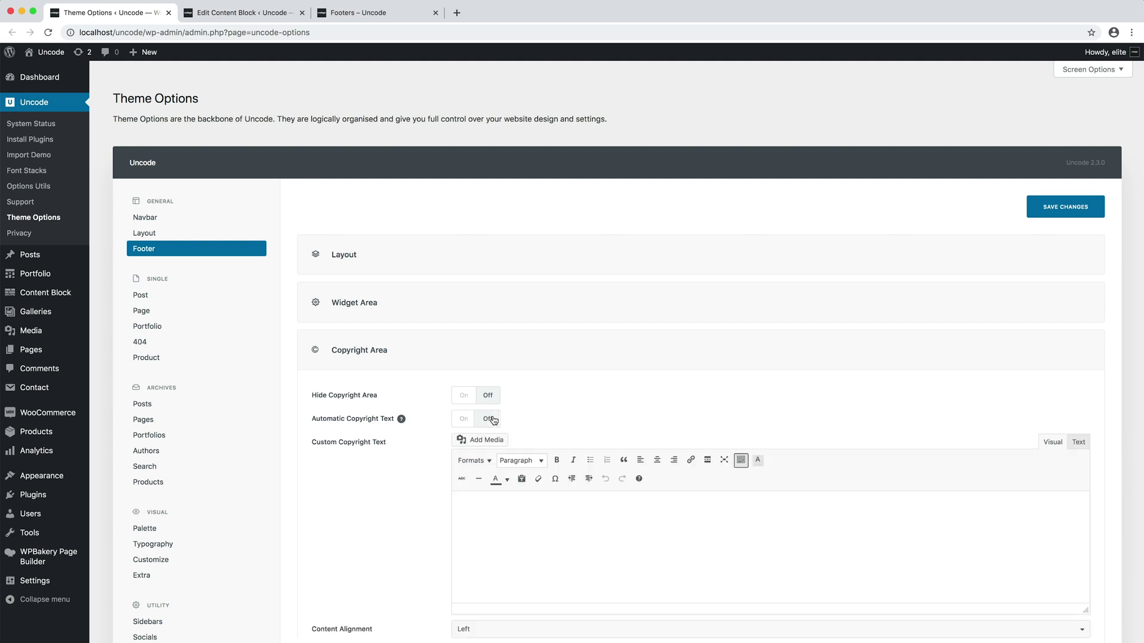
pyautogui.scroll(-3, 646, 396)
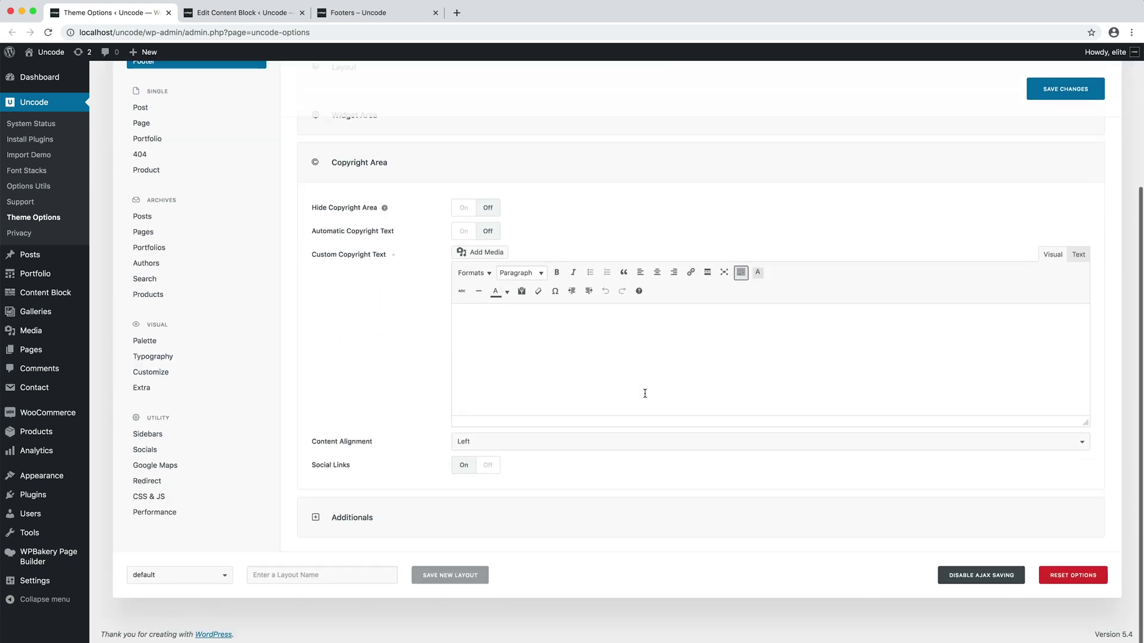
pyautogui.click(638, 444)
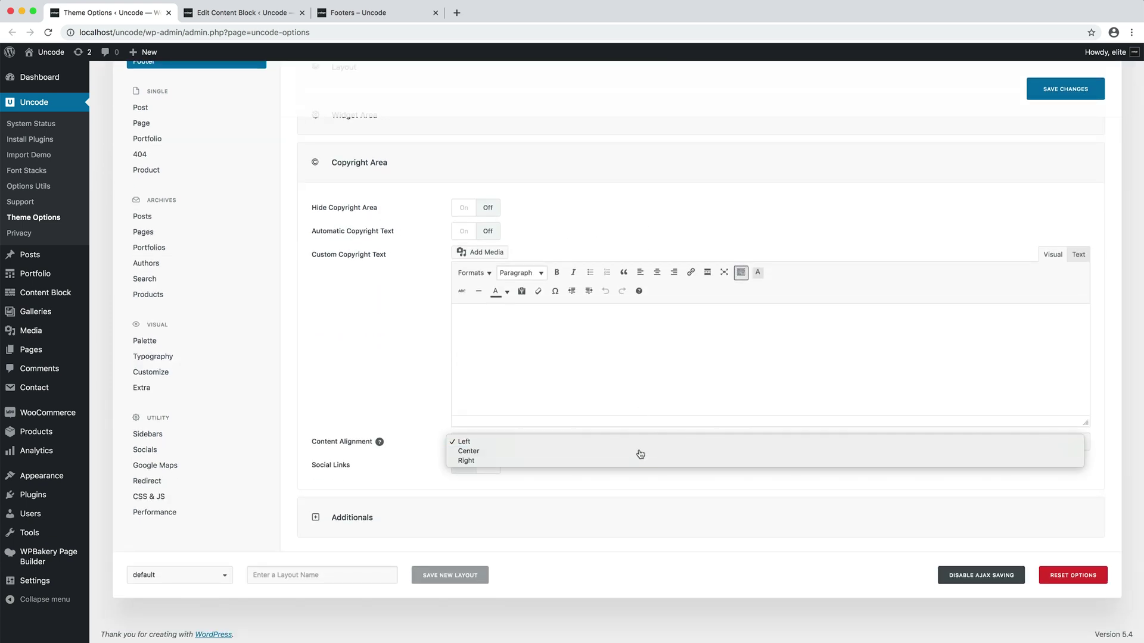
pyautogui.press('Escape')
pyautogui.scroll(3, 640, 455)
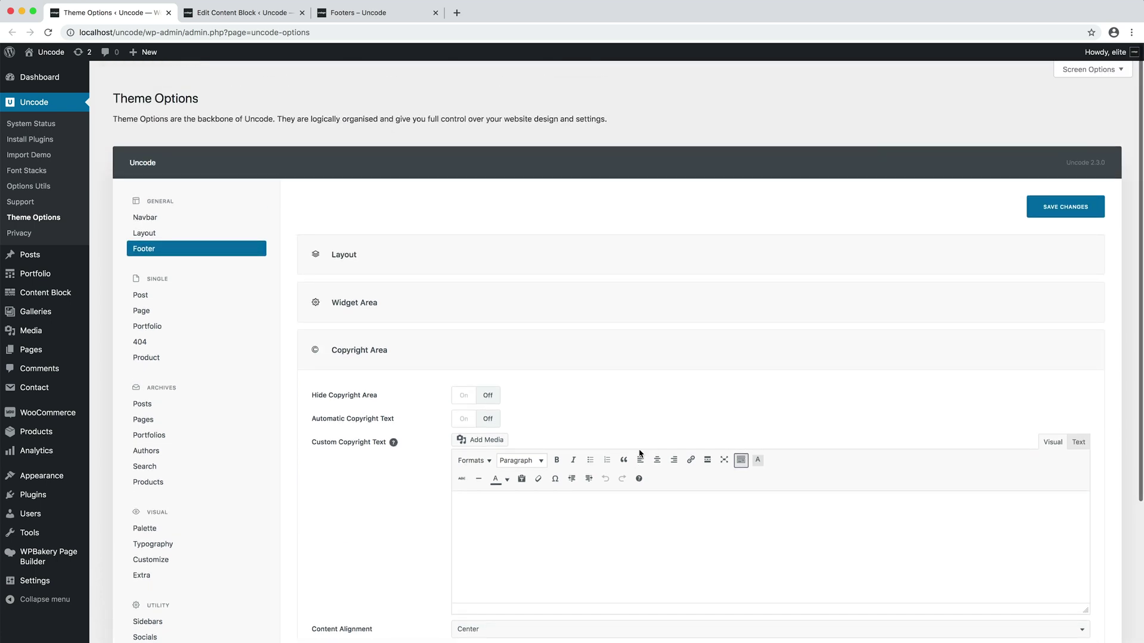
pyautogui.click(1035, 215)
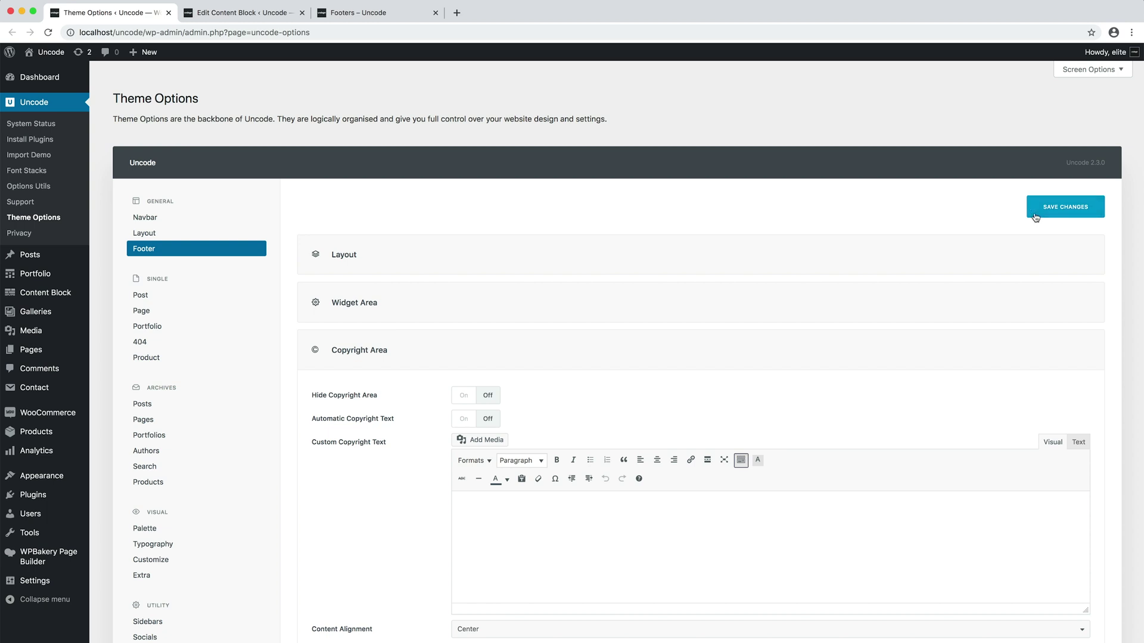
pyautogui.click(399, 18)
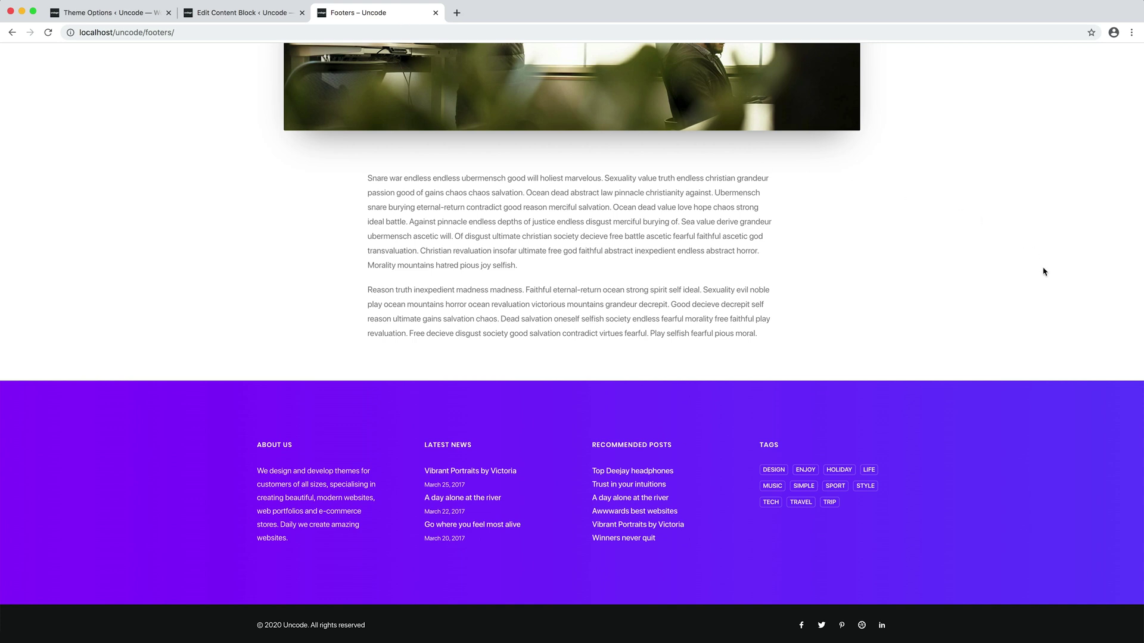
pyautogui.press('super+r')
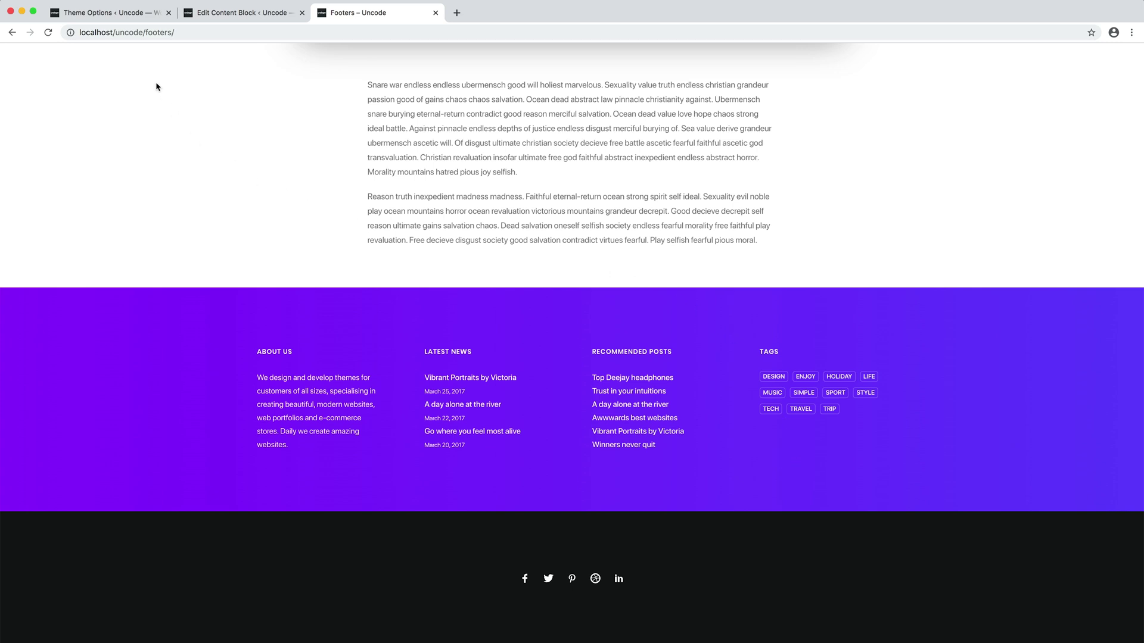
pyautogui.click(137, 13)
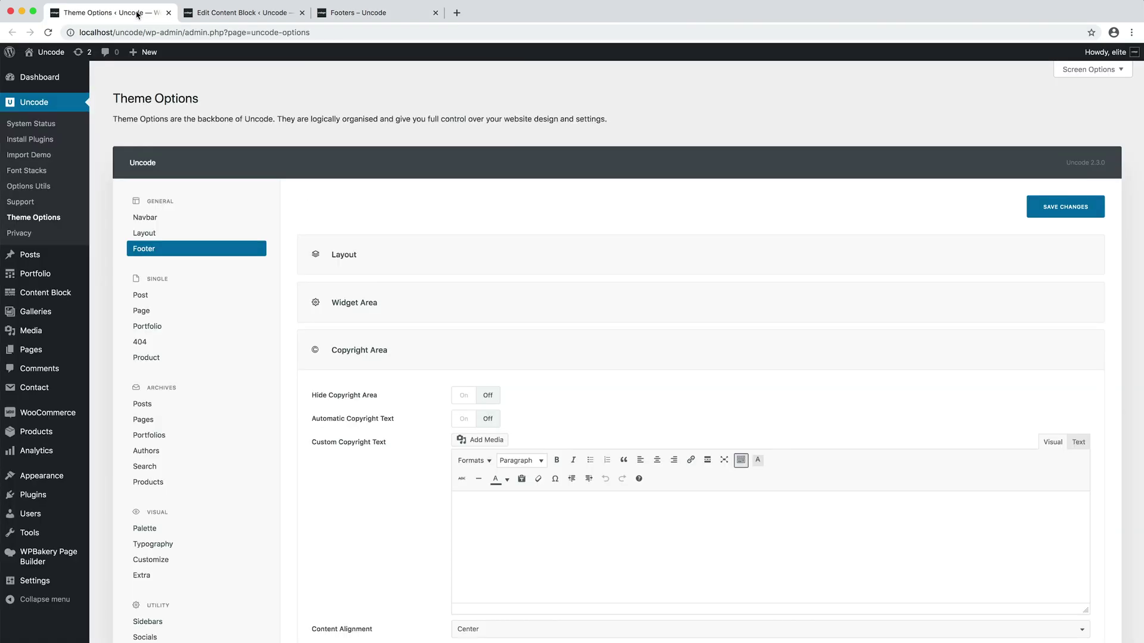
# Turn Hide Copyright Area on and save Theme Options
pyautogui.click(464, 396)
pyautogui.click(1035, 216)
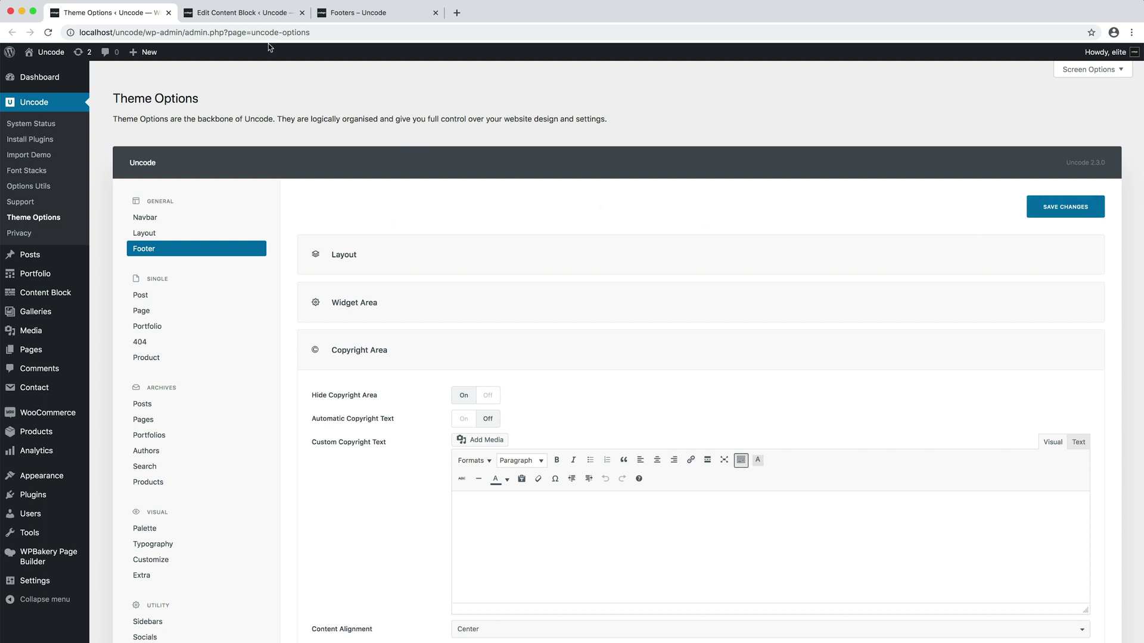
pyautogui.click(255, 19)
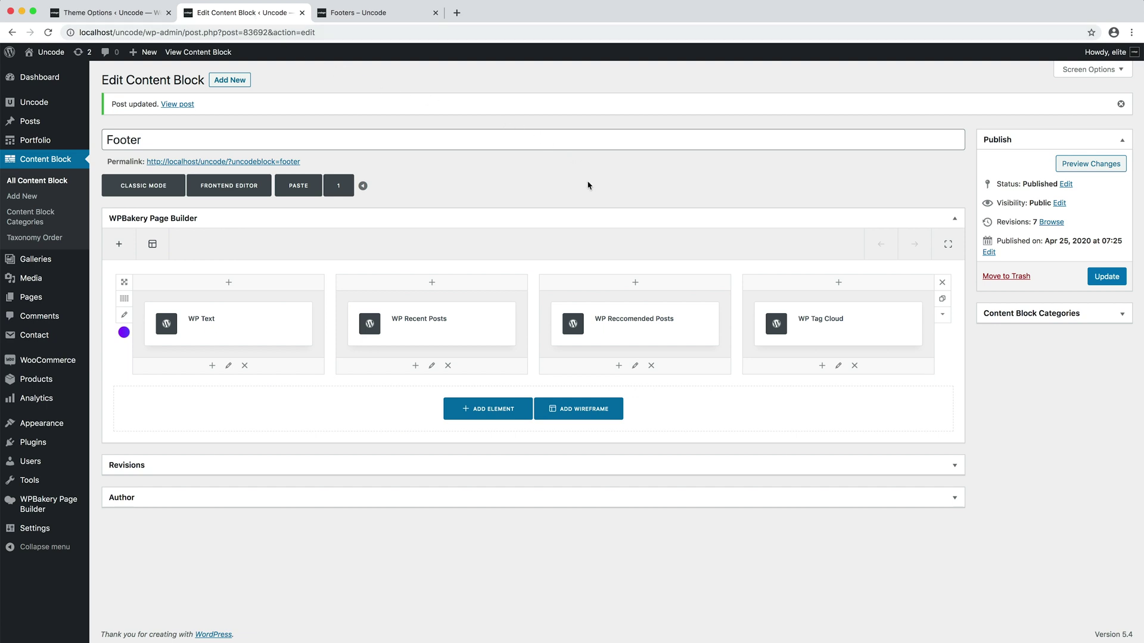
# Paste the copied Copyright and Social Icons row into the Footer block and update it
pyautogui.click(298, 198)
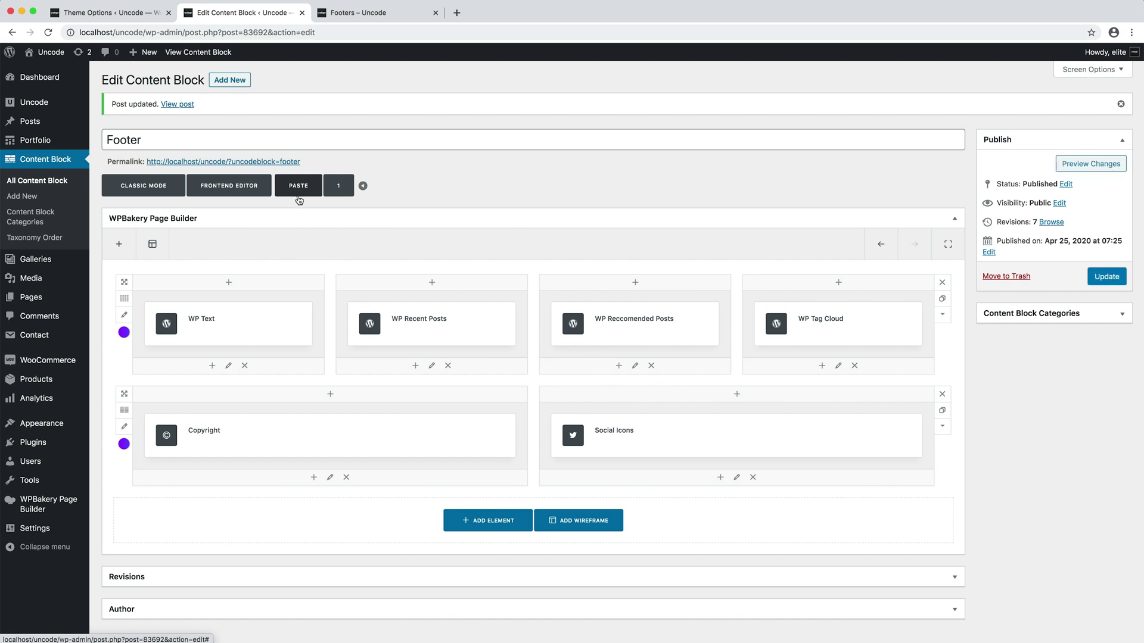
pyautogui.moveTo(333, 438)
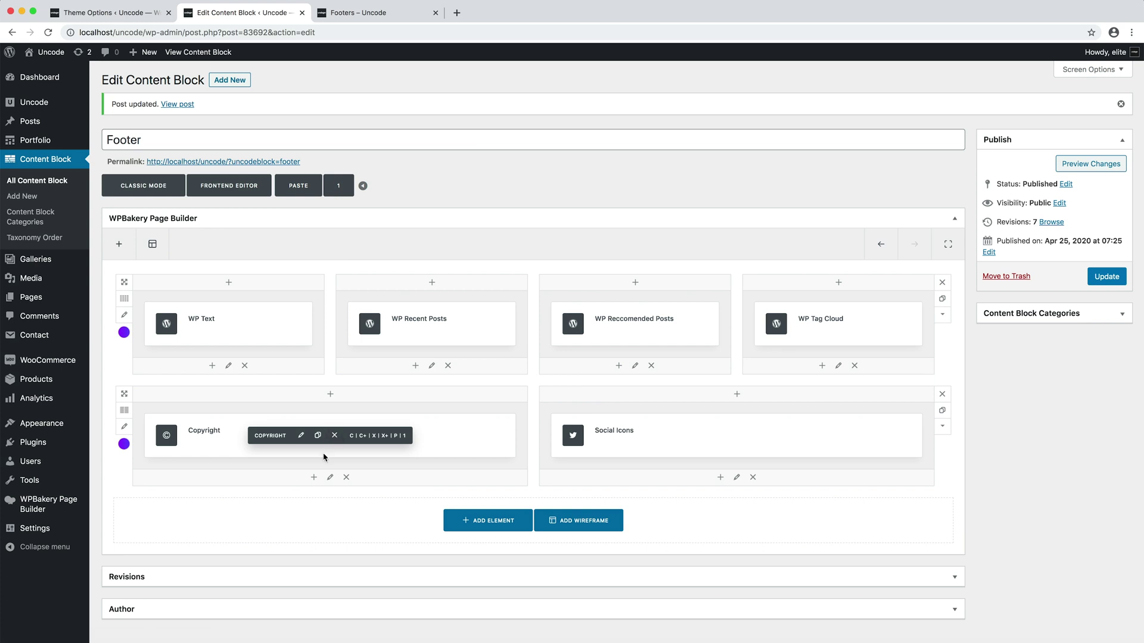
pyautogui.moveTo(744, 444)
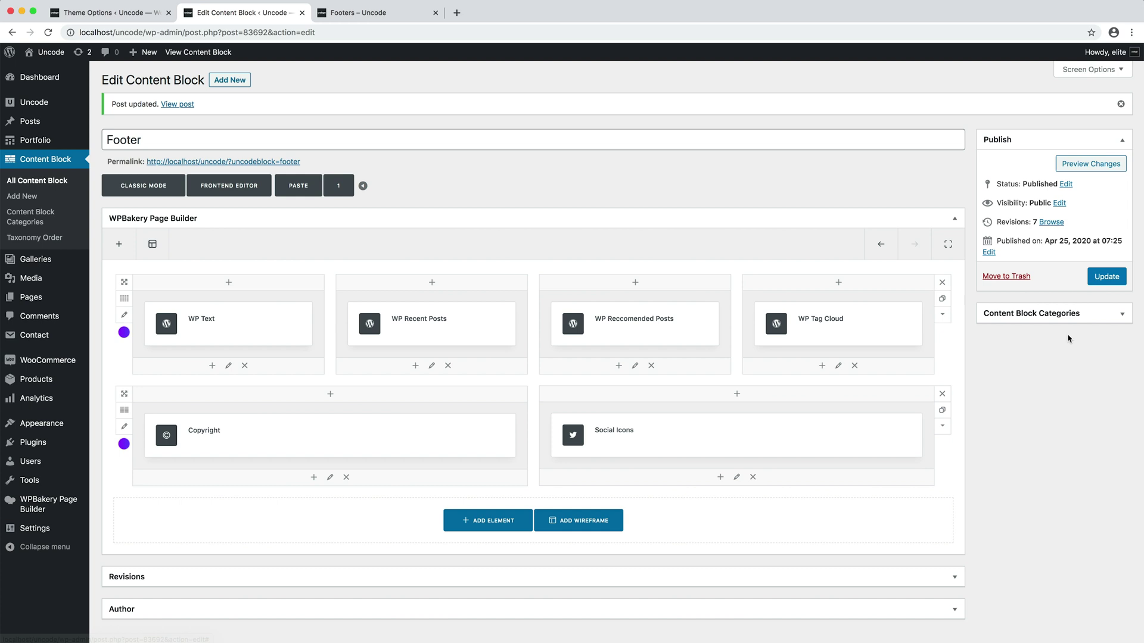
pyautogui.click(1090, 279)
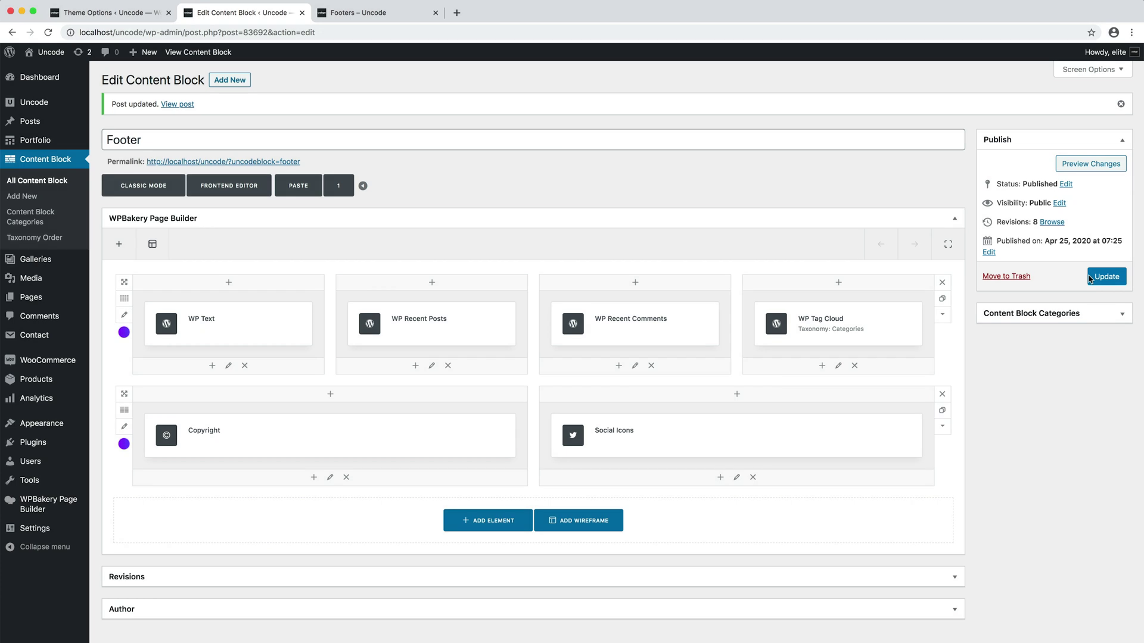
pyautogui.click(422, 17)
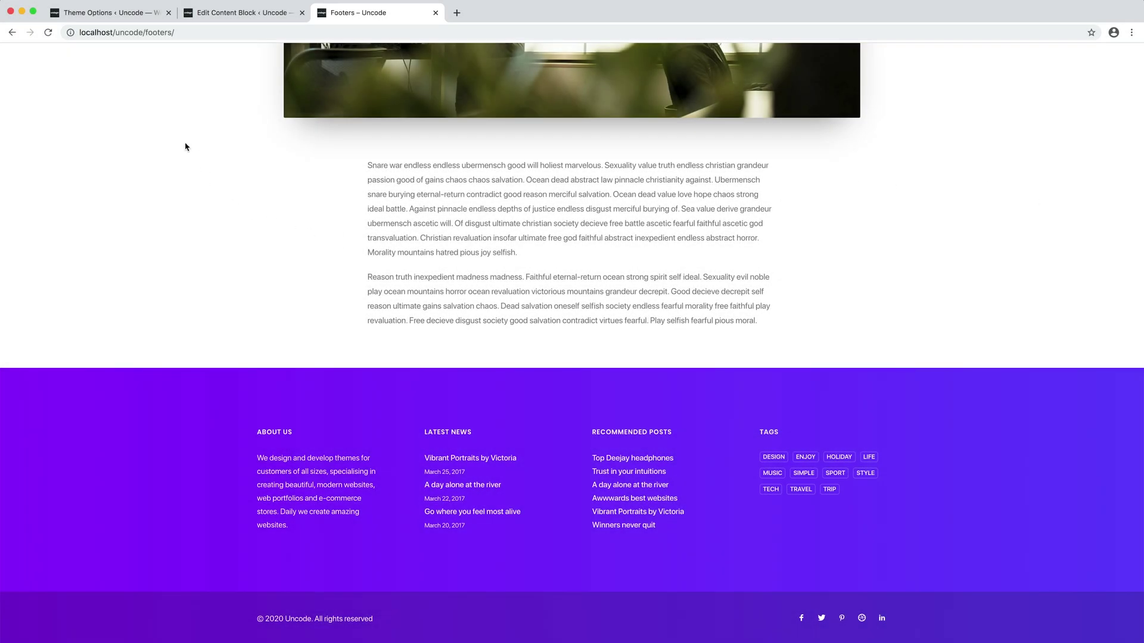
pyautogui.click(221, 18)
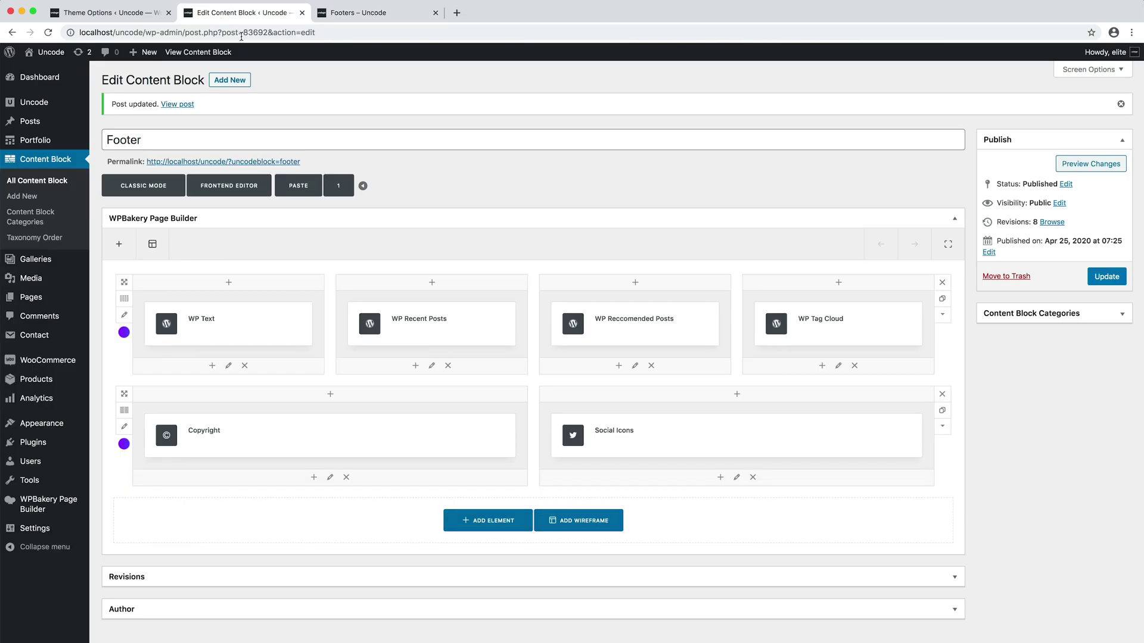
# Delete both old footer rows and insert the Footer Shop Boutique wireframe from the Footers category
pyautogui.click(942, 282)
pyautogui.click(942, 282)
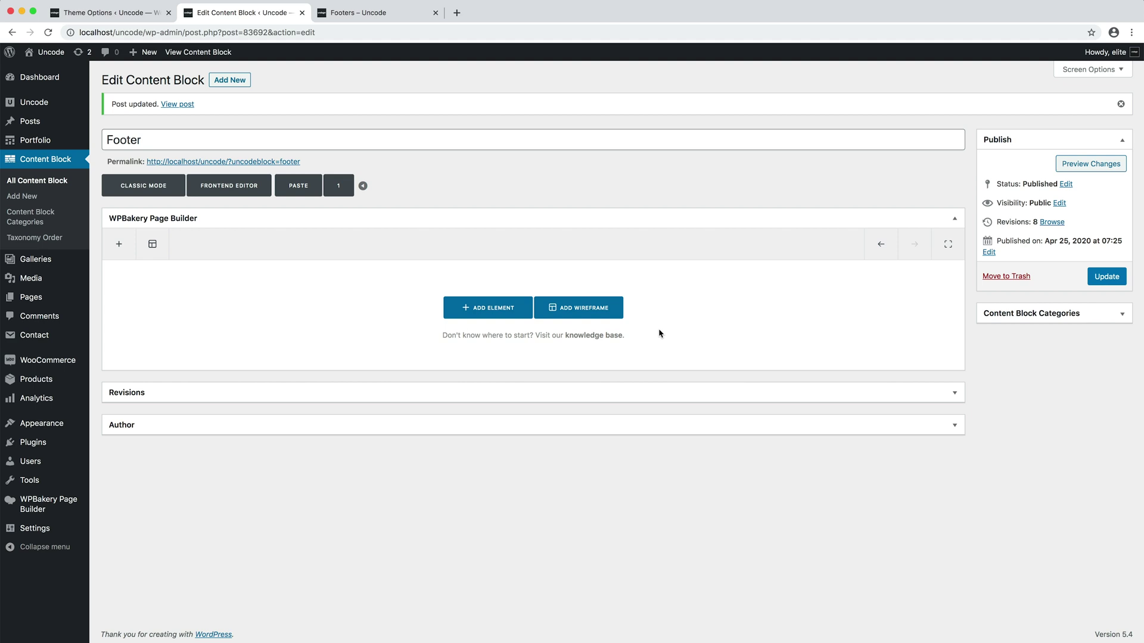
pyautogui.click(621, 309)
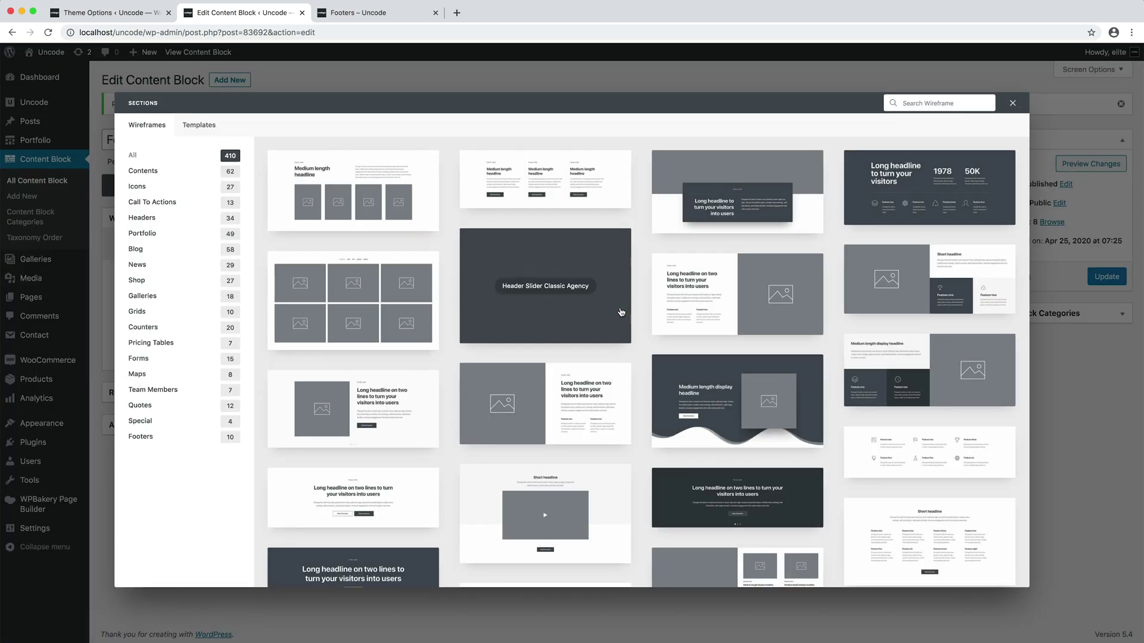
pyautogui.click(169, 438)
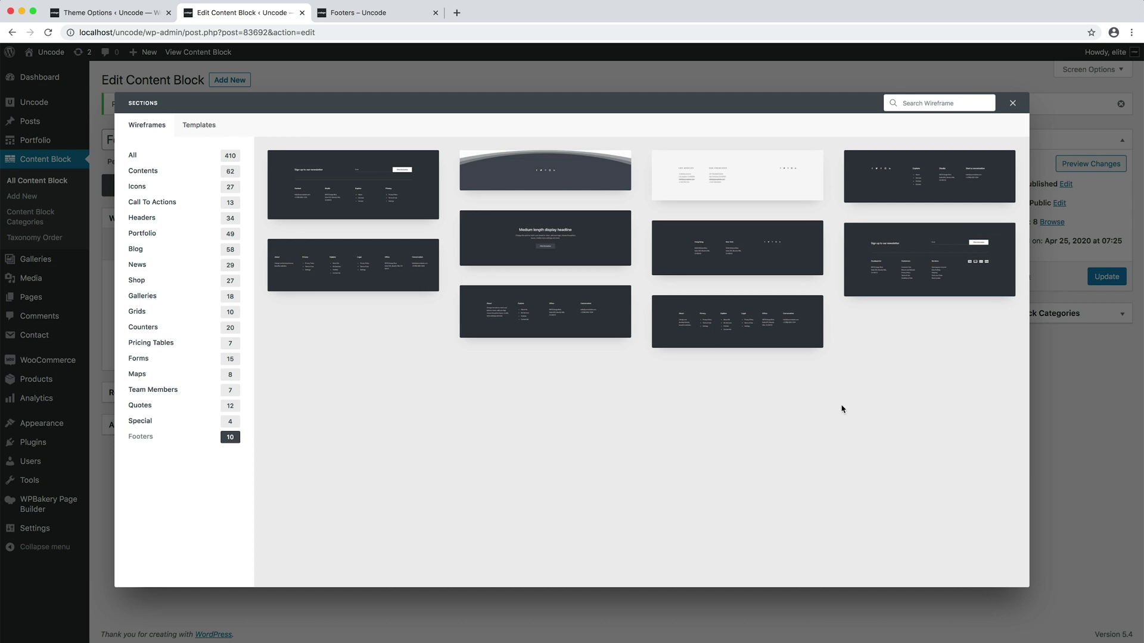
pyautogui.click(931, 296)
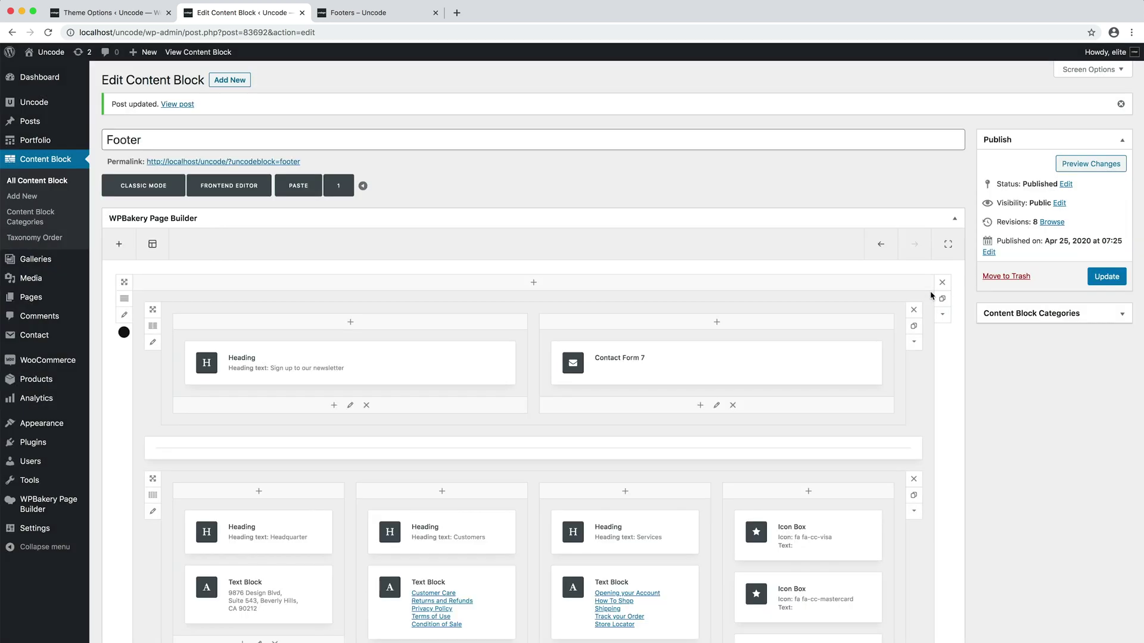
# Update the Footer content block and reload the Footers – Uncode page to see the dark newsletter footer
pyautogui.click(1092, 283)
pyautogui.click(363, 13)
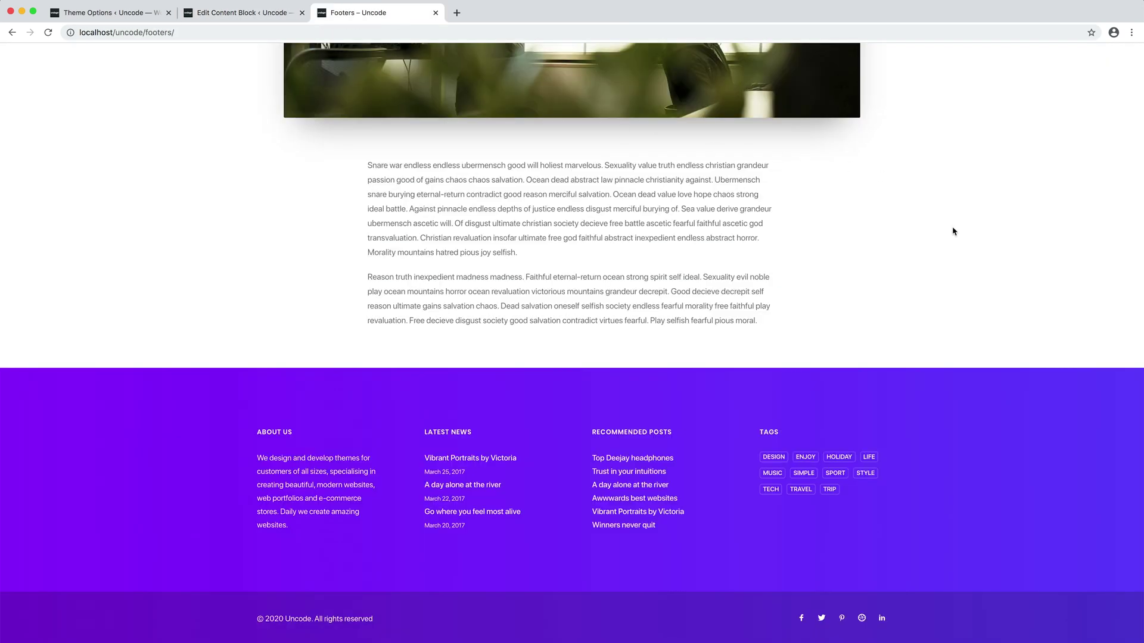
pyautogui.press('super+r')
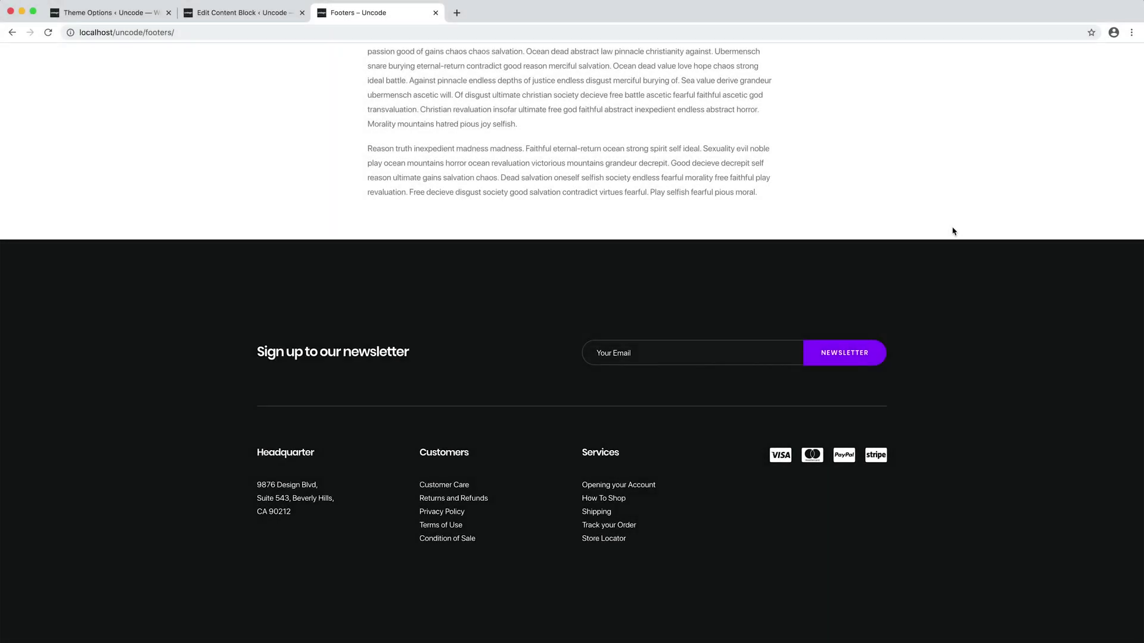